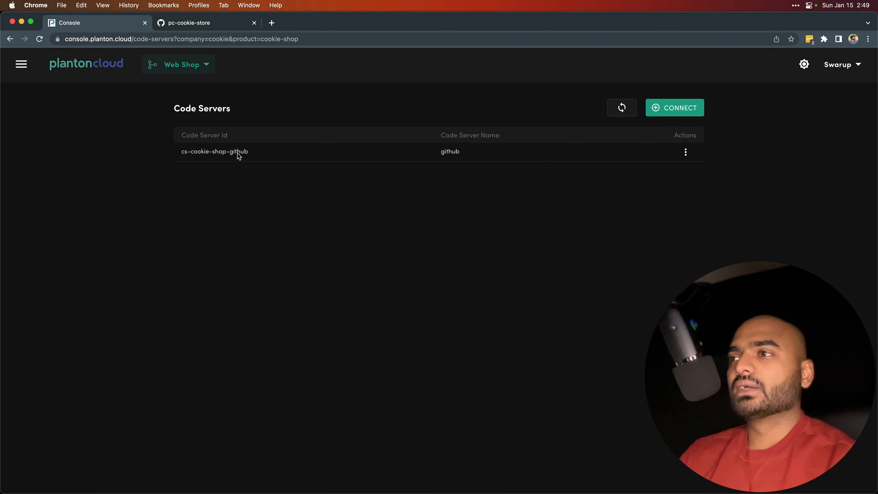
Start a new code project on the cs-cookie-shop-github code server and name it website.
click(21, 63)
mouse_move(114, 212)
click(160, 218)
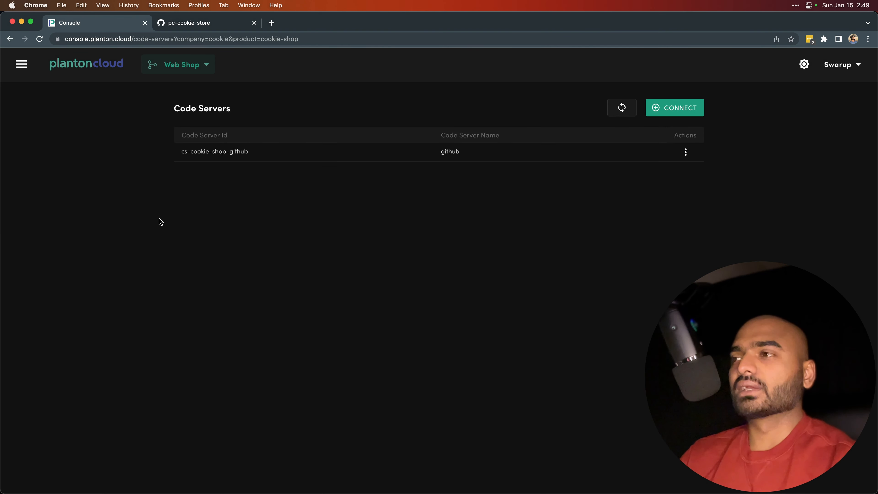
click(682, 113)
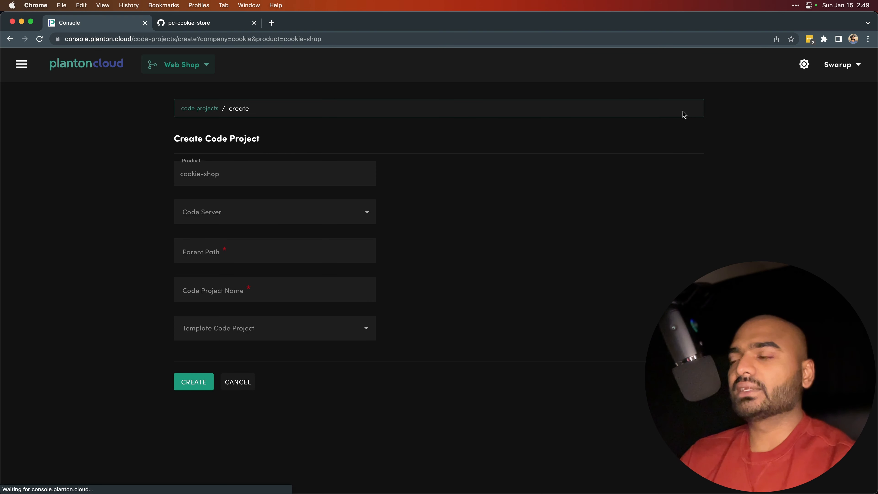
click(291, 209)
click(237, 236)
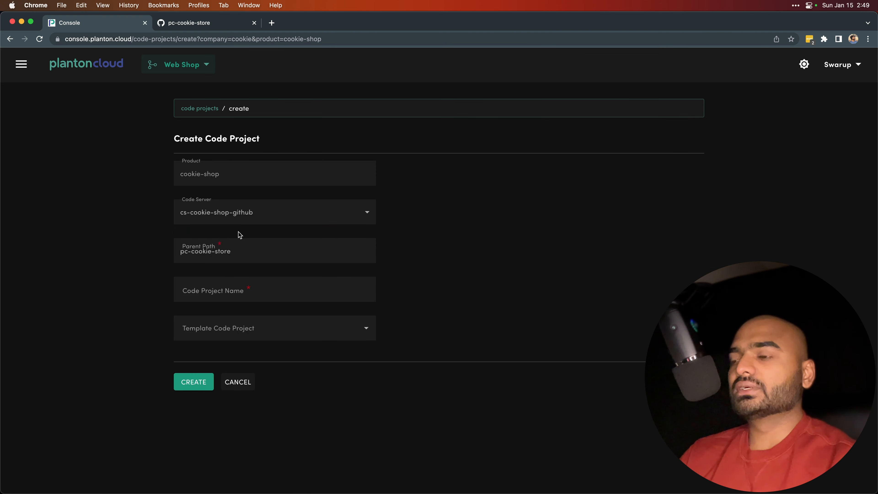
click(252, 291)
text(website)
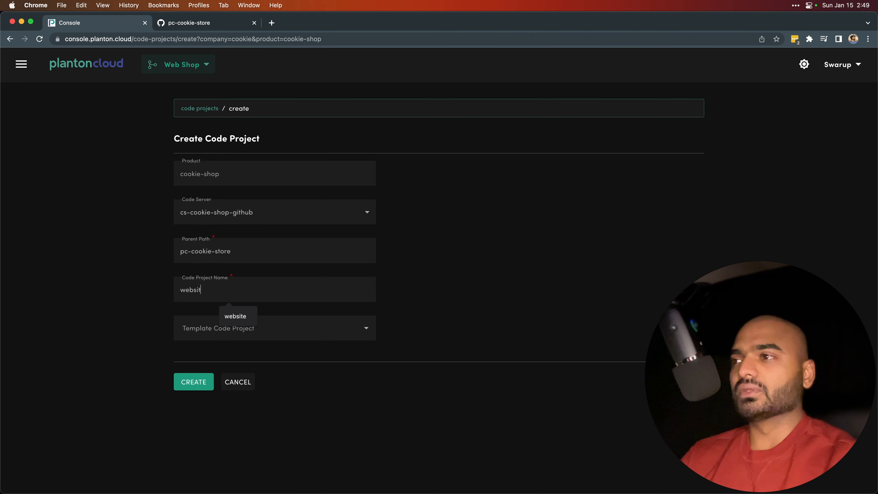
Choose the cp-planton-pos-github-com-plantoncloud-template-static-website-html-css template for the code project.
click(299, 331)
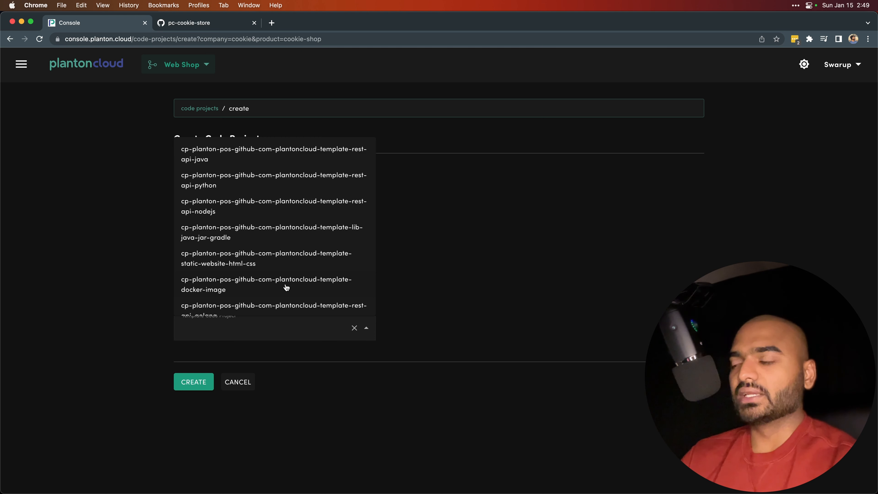
text(web)
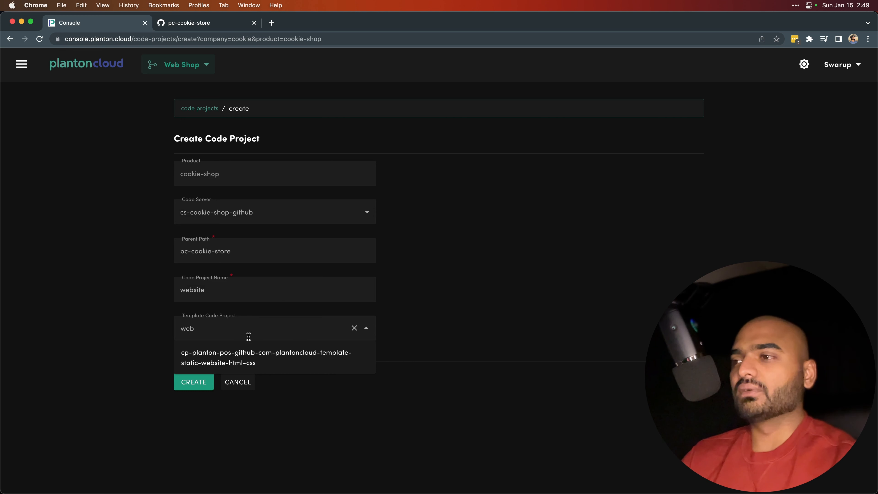
click(224, 363)
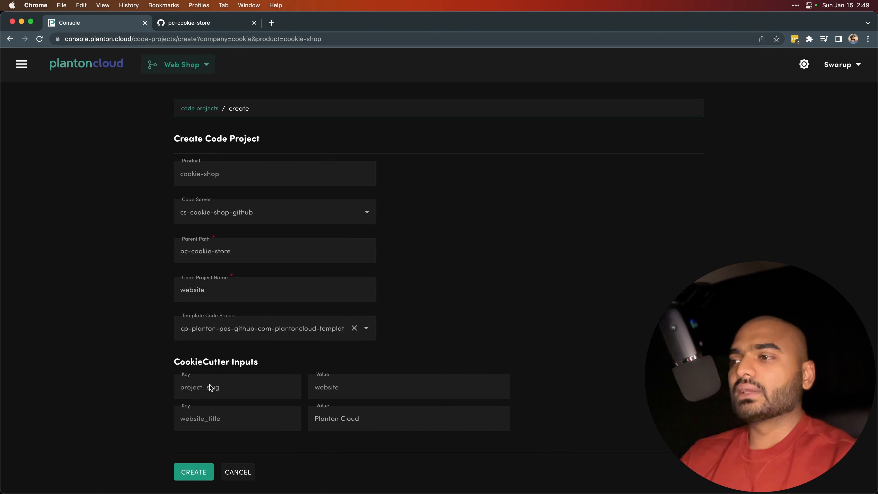
drag(347, 418, 307, 415)
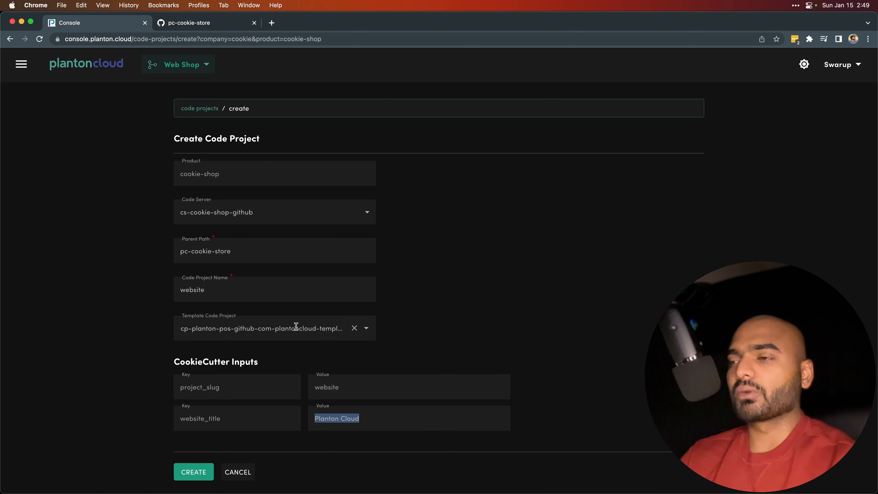
scroll(307, 345, down, 1)
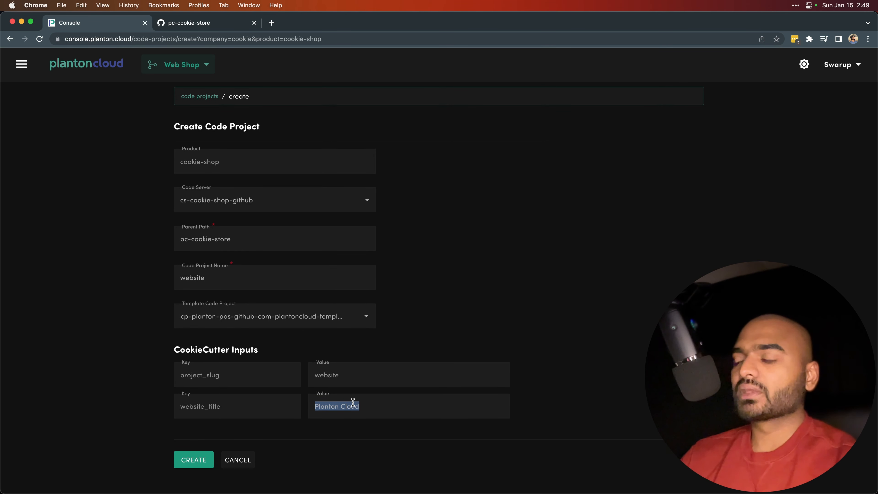
click(208, 375)
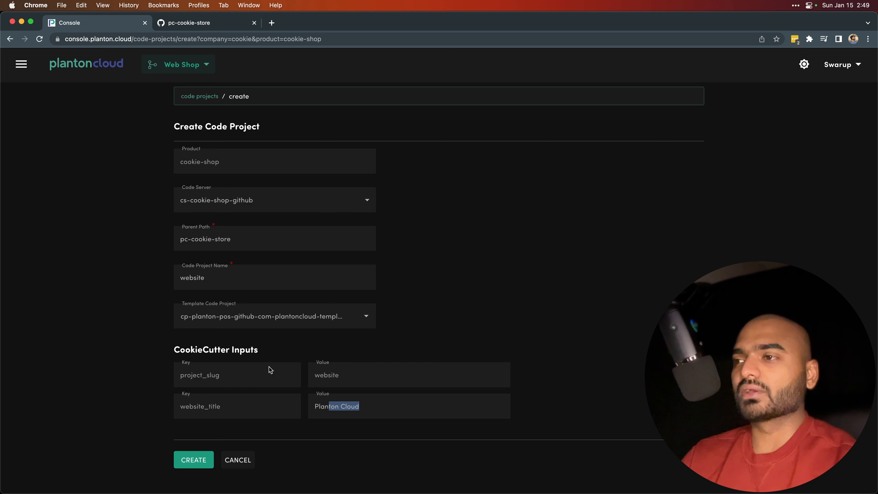
click(321, 381)
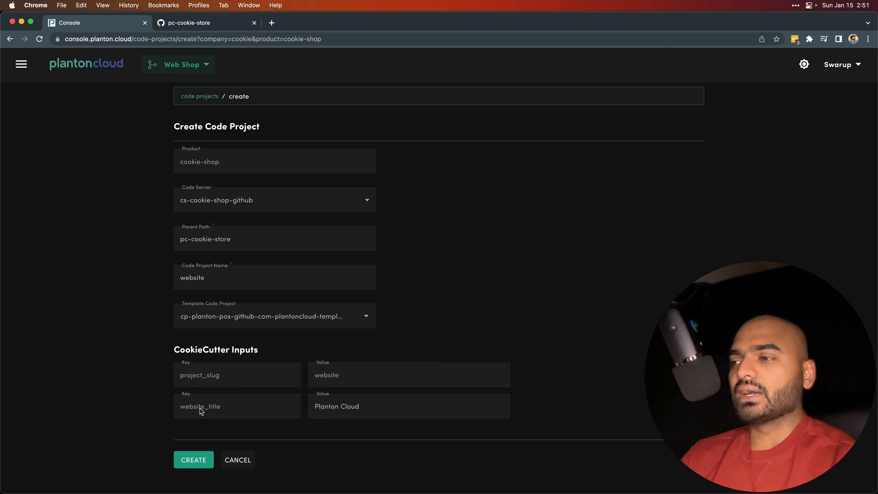
Set the website_title CookieCutter input to Cookie Store and create the code project.
double_click(352, 405)
click(352, 405)
key(BackSpace)
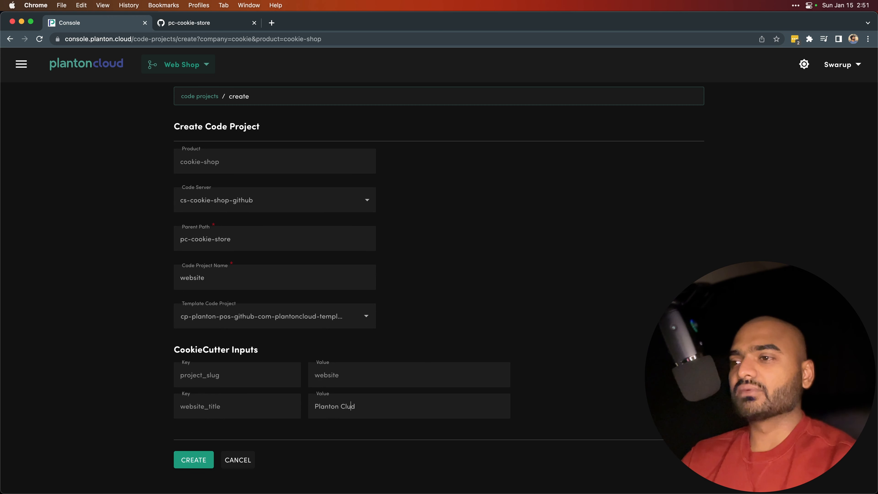
key(BackSpace)
key(BackSpace)
key(BackSpace)
key(BackSpace)
key(BackSpace)
key(BackSpace)
key(BackSpace)
key(BackSpace)
key(BackSpace)
key(BackSpace)
key(BackSpace)
key(BackSpace)
text(Cook)
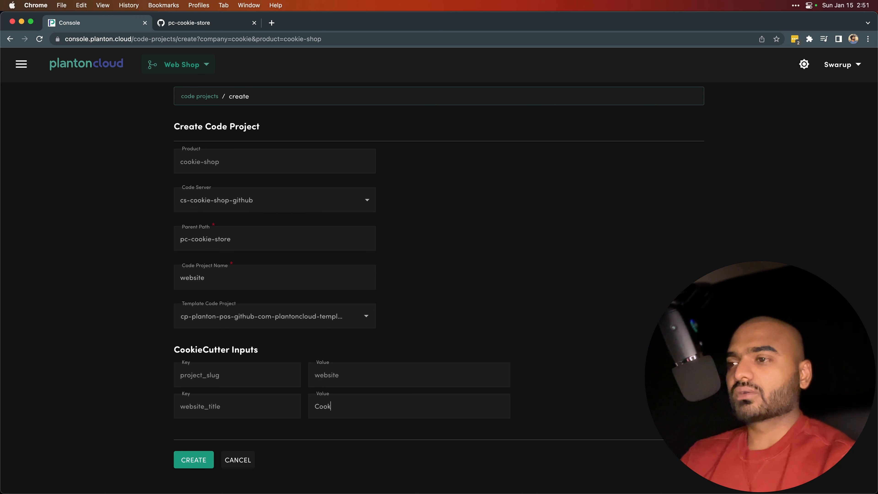
text(ie Store)
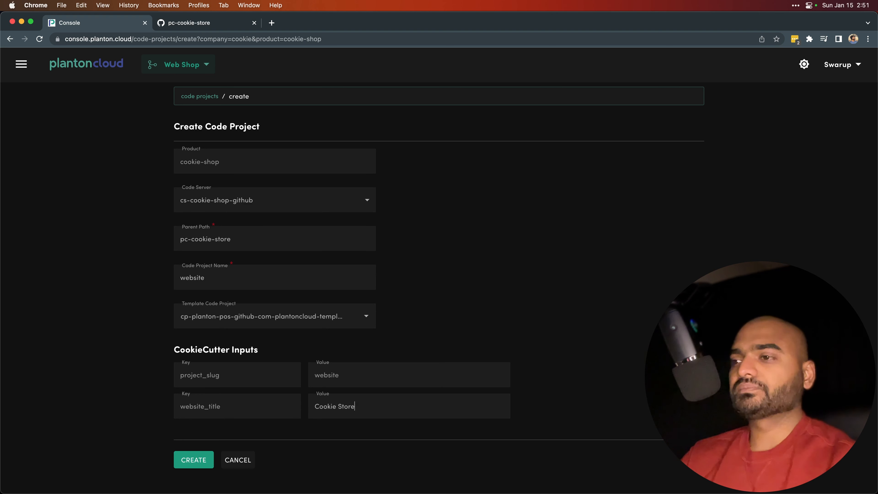
click(200, 463)
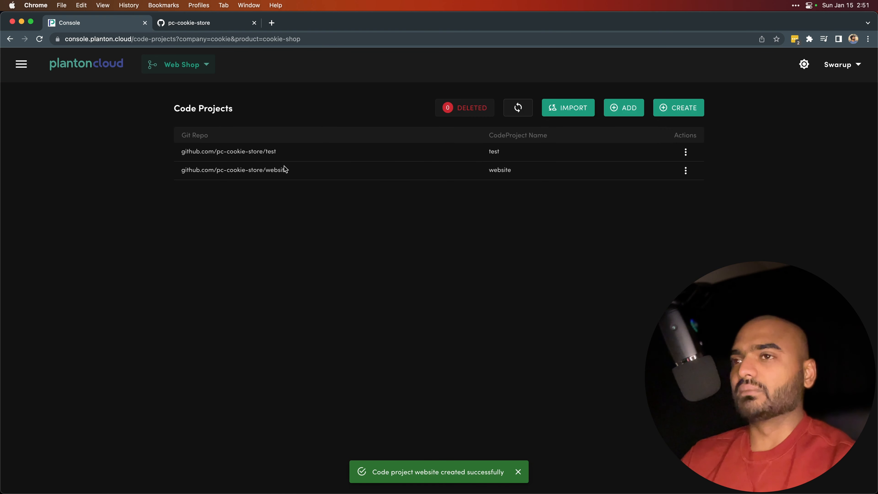
View the website code project's Git repository on GitHub and return to the Planton Cloud console.
click(686, 173)
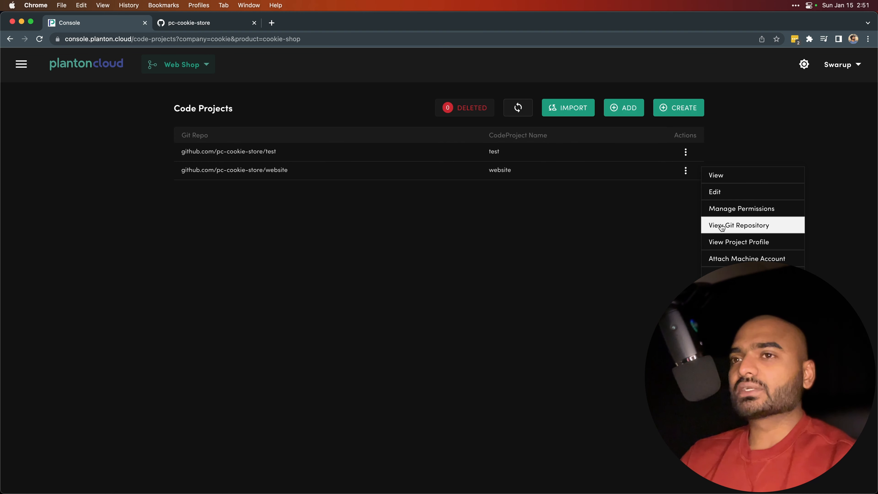
click(685, 171)
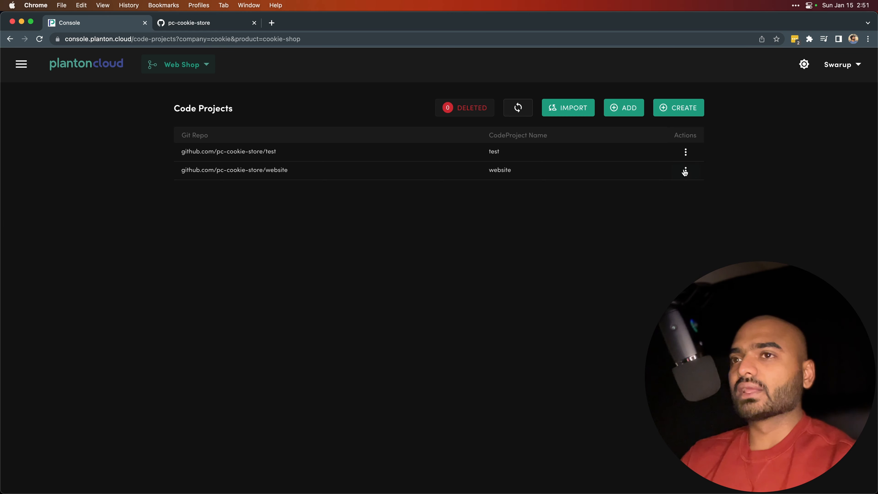
click(685, 172)
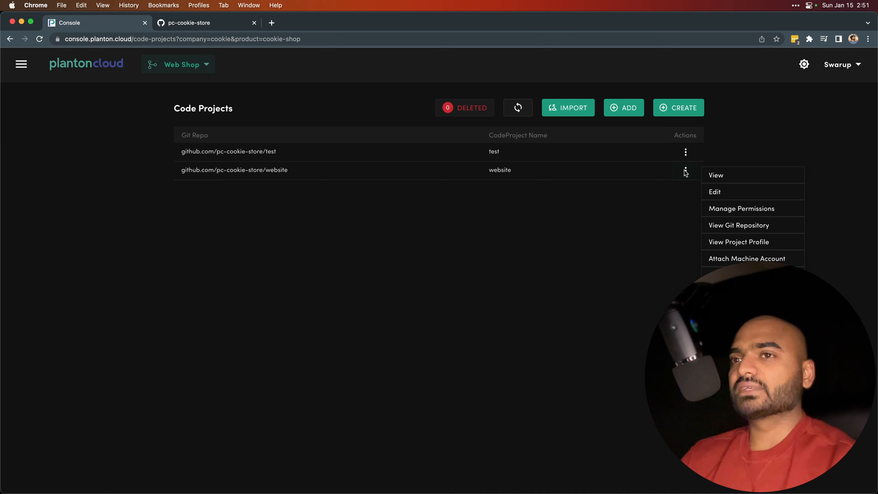
click(714, 225)
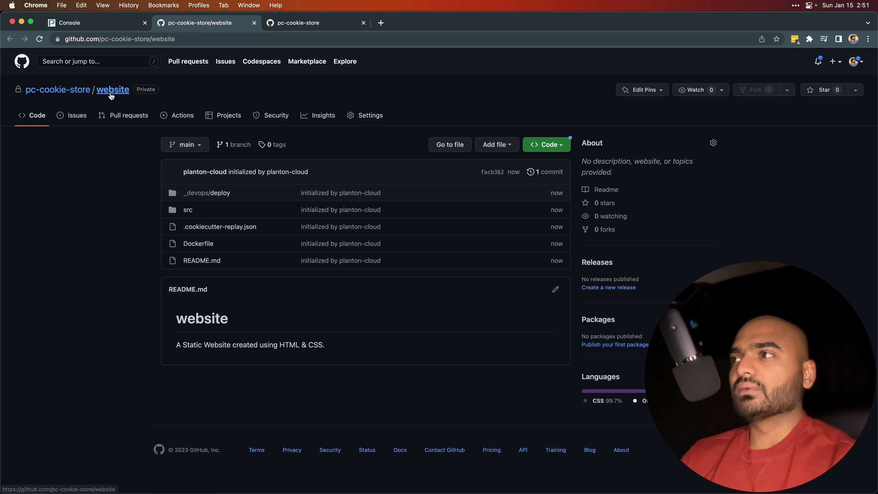
mouse_move(85, 93)
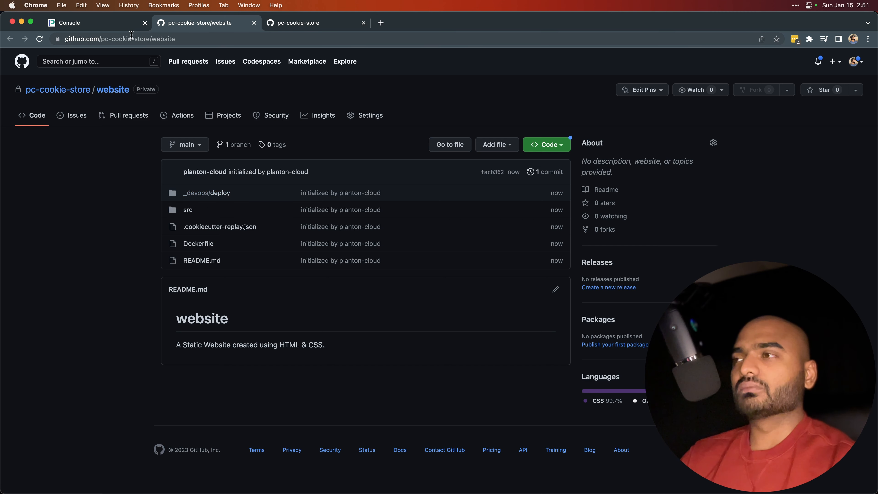
click(112, 25)
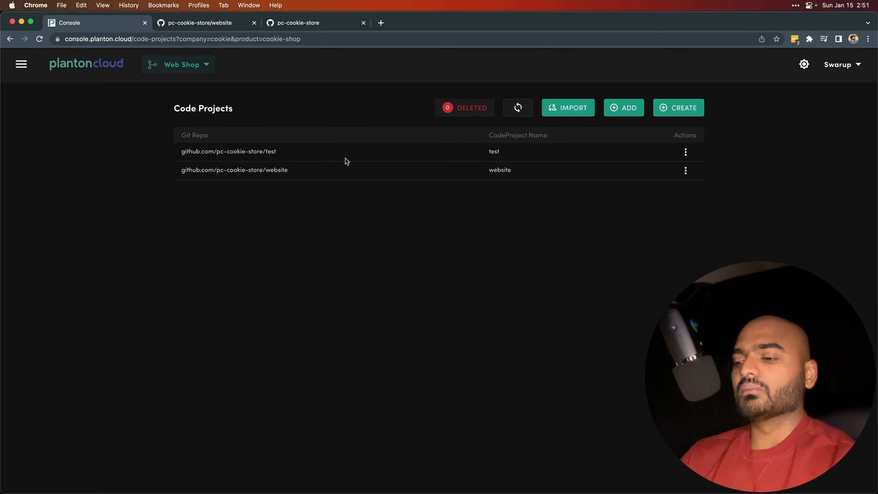
key(ctrl+Right)
key(Left)
key(Right)
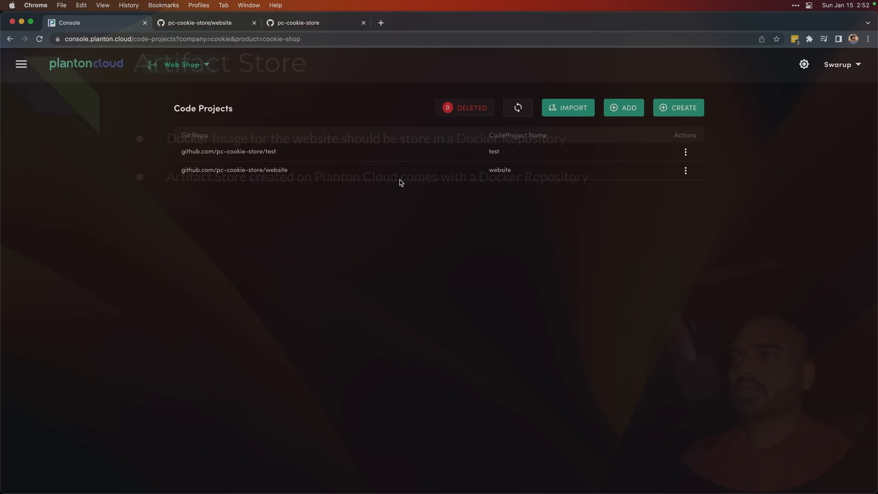
Start a new artifact store for the cookie-shop product with the ID afs-cookie-shop-main.
click(107, 69)
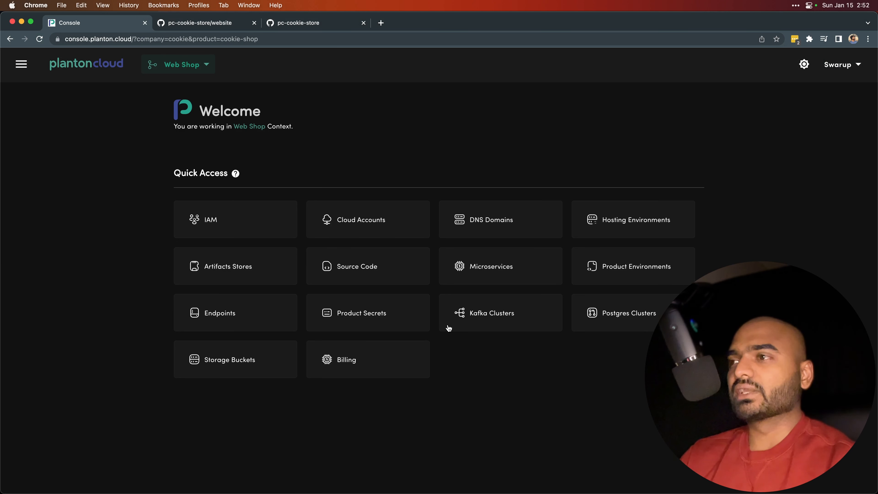
click(236, 276)
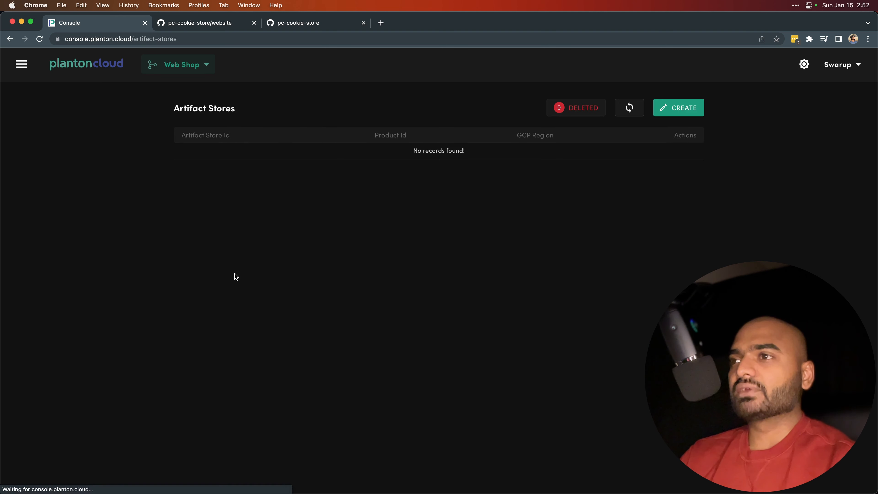
click(688, 109)
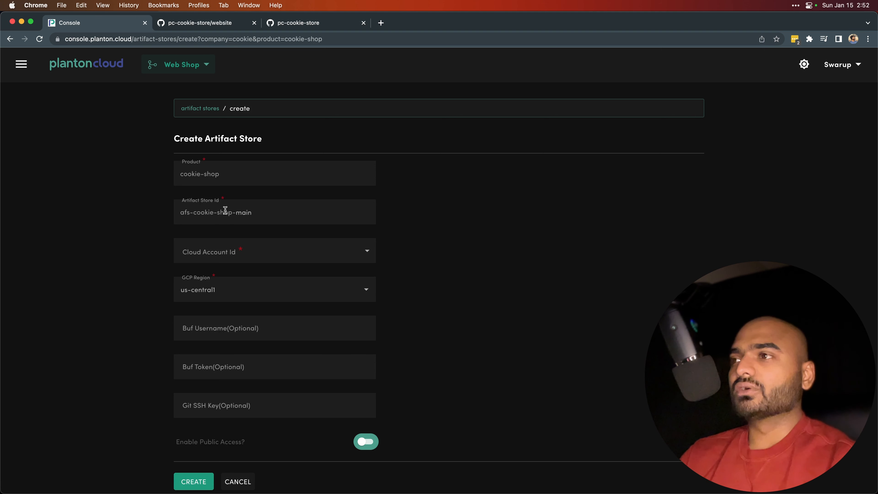
click(256, 213)
key(BackSpace)
key(BackSpace)
key(BackSpace)
key(BackSpace)
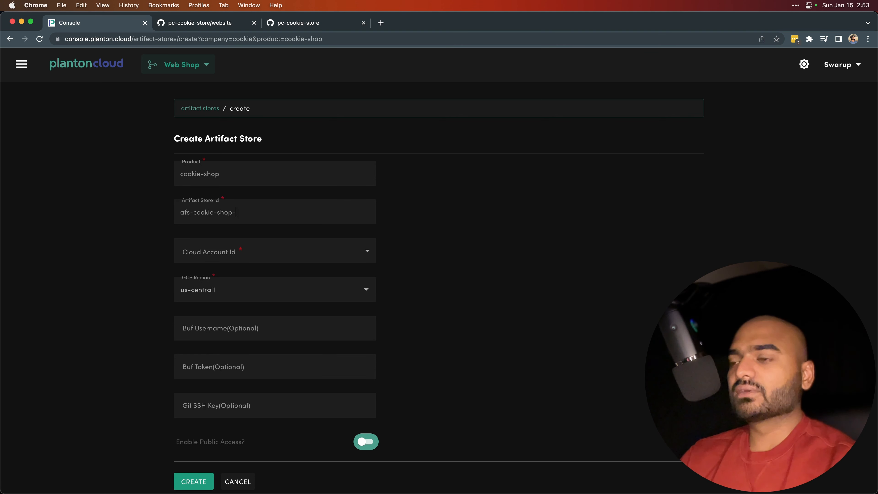
text(main)
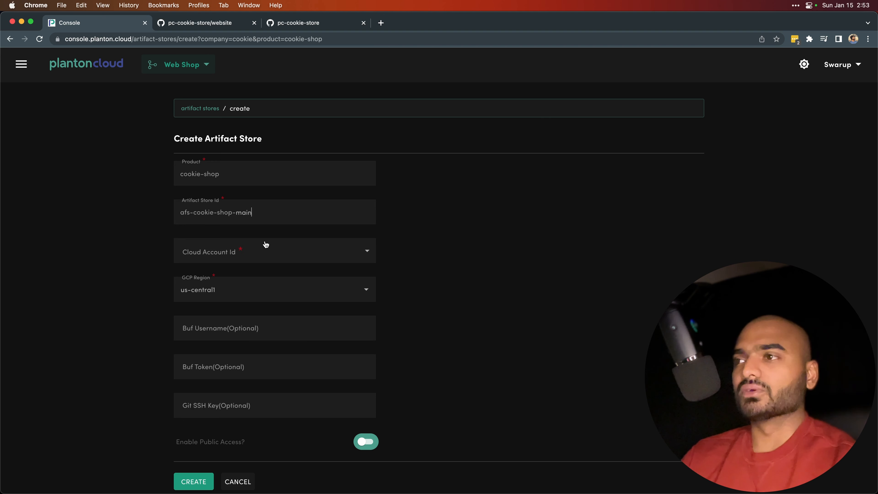
Select the Planton Provided GCP Cloud Account and the us-central1 region, and create the artifact store.
click(267, 253)
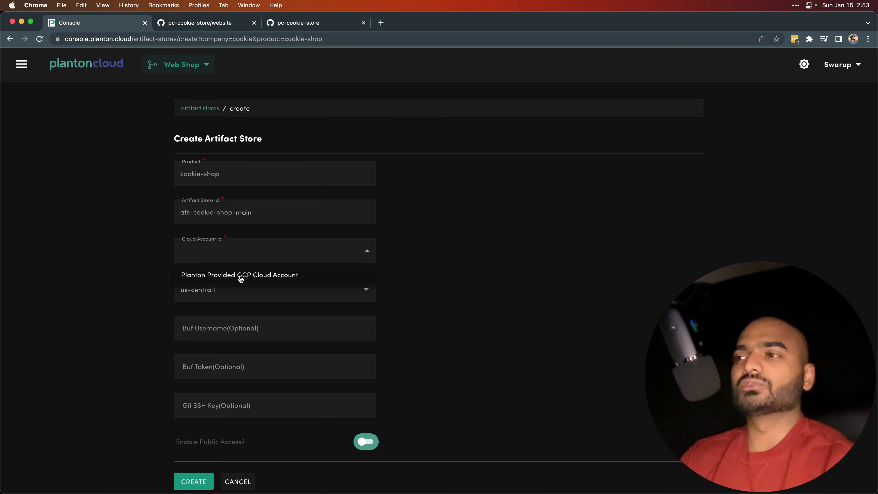
click(241, 277)
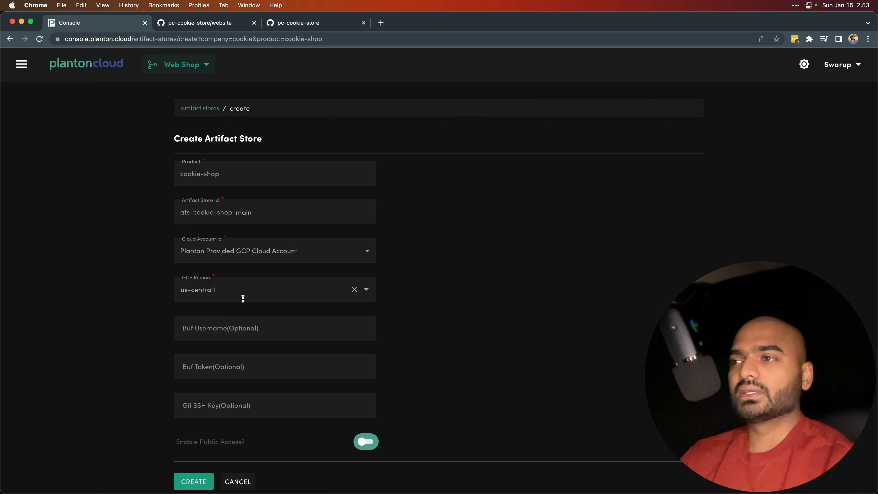
click(230, 288)
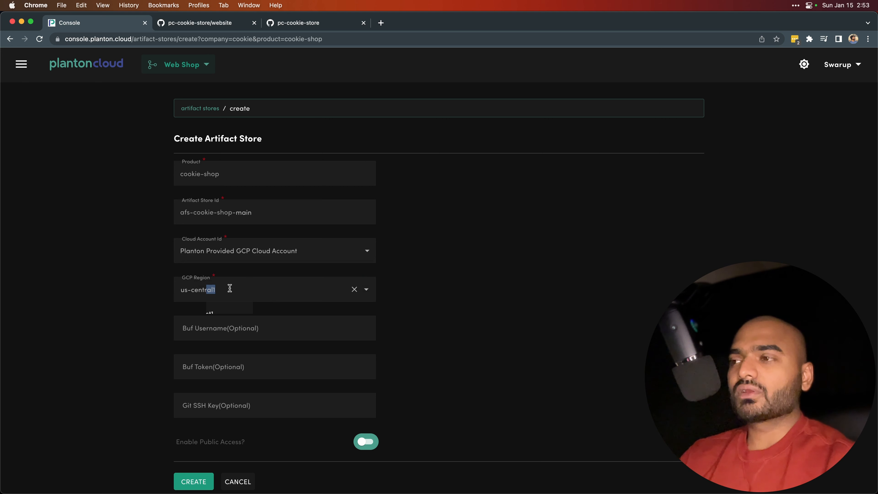
click(233, 288)
key(BackSpace)
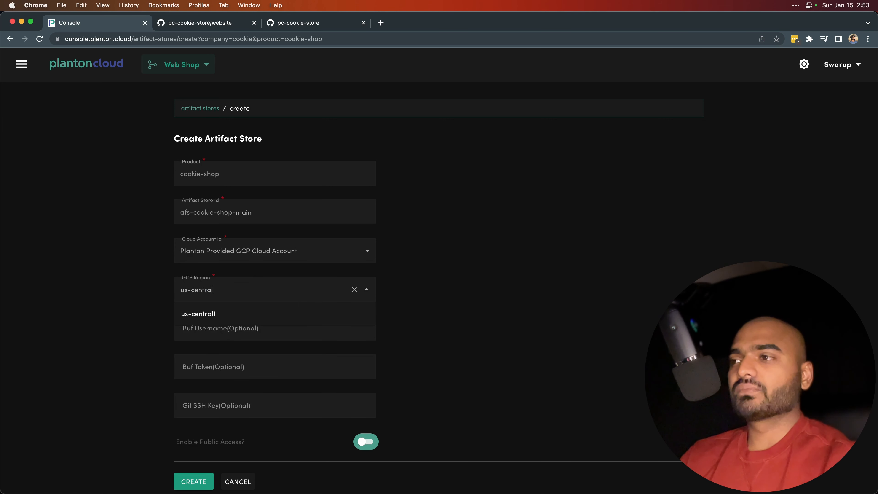
click(225, 309)
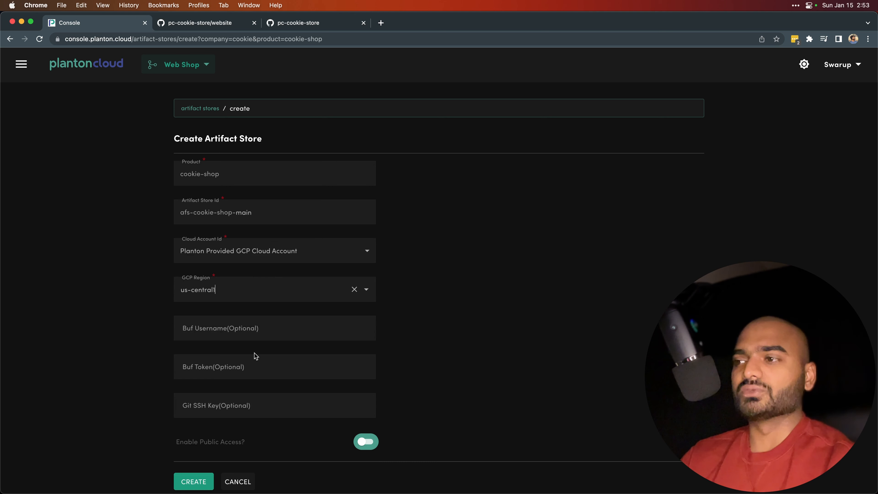
click(194, 482)
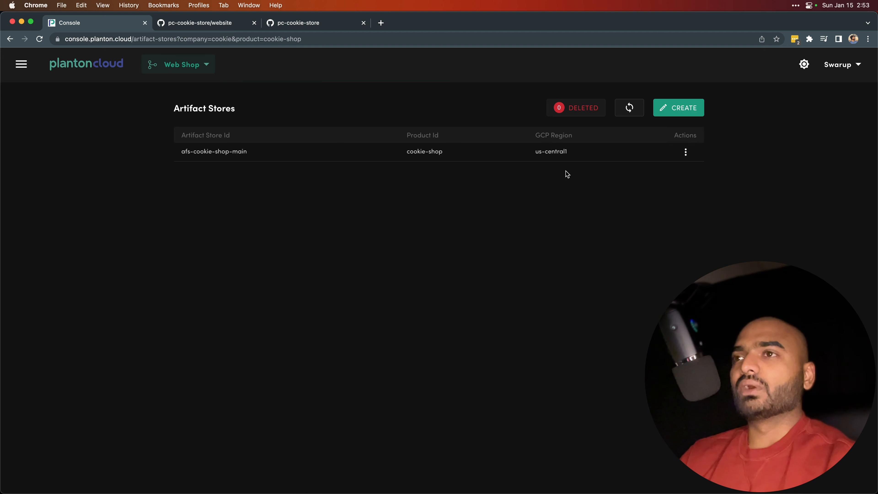
key(ctrl+Right)
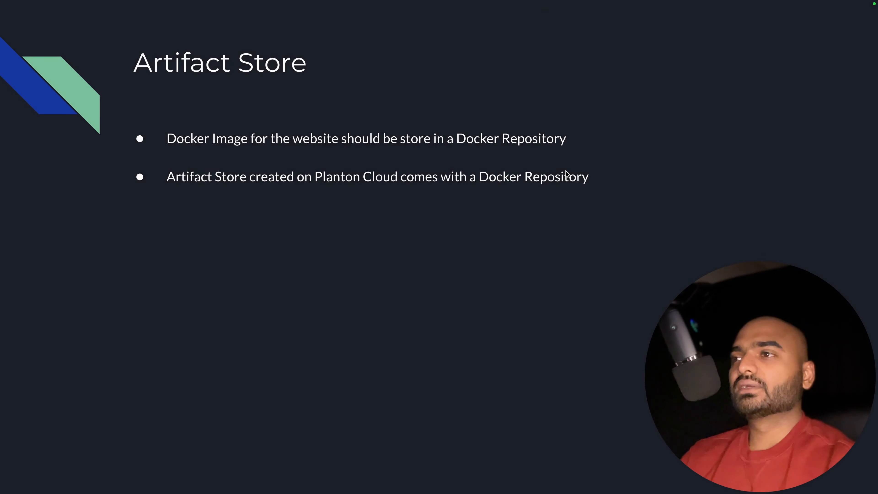
key(Right)
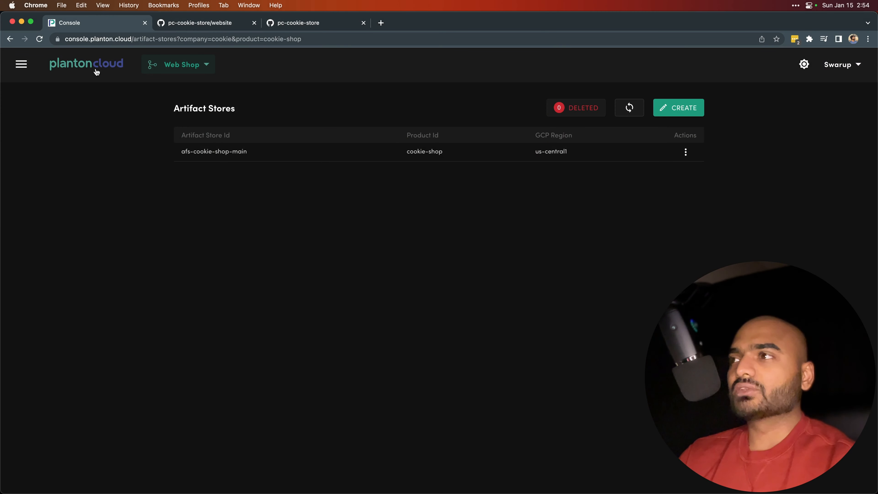
Start a new product environment for the cookie-shop product and name it dev.
click(96, 72)
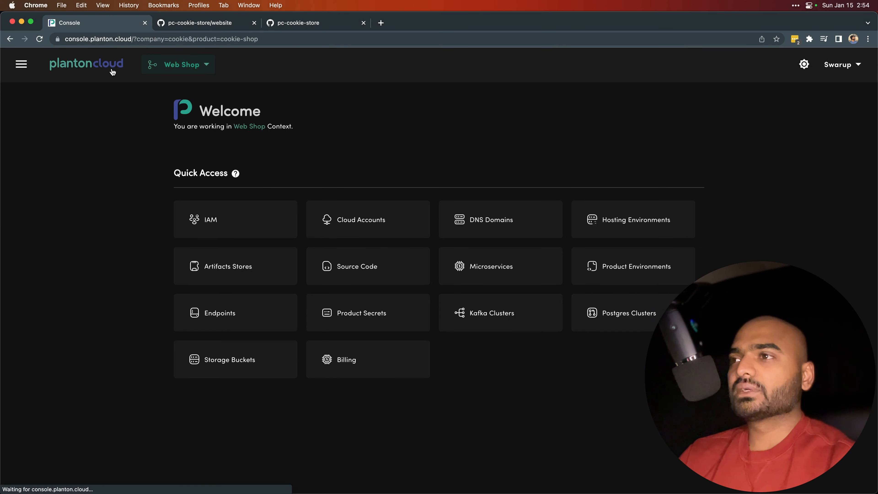
click(630, 269)
click(678, 111)
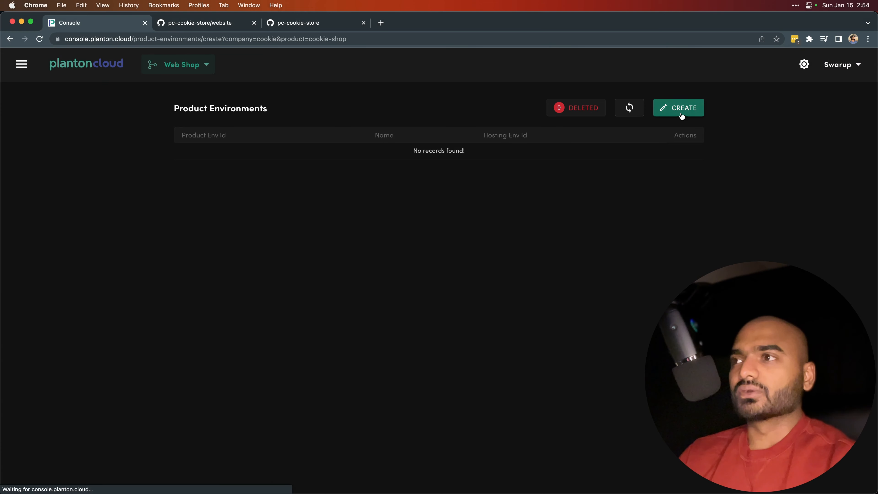
click(258, 212)
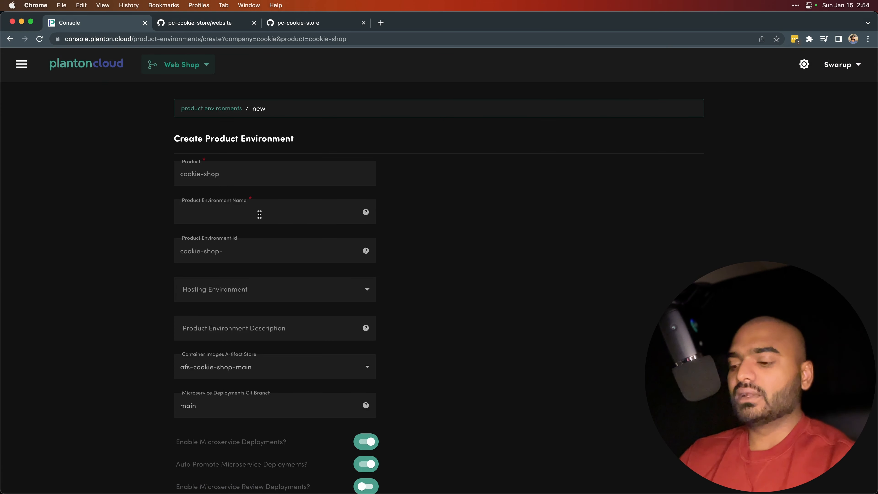
text(dev)
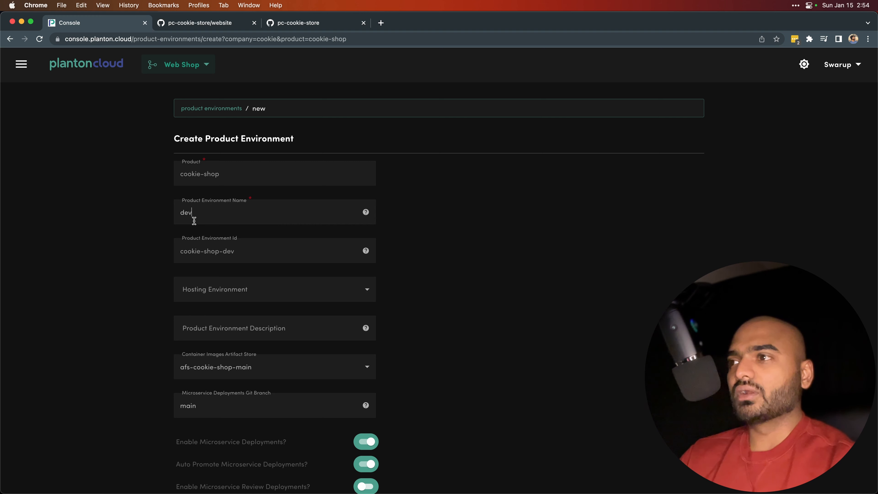
double_click(186, 214)
drag(239, 252, 180, 254)
click(212, 252)
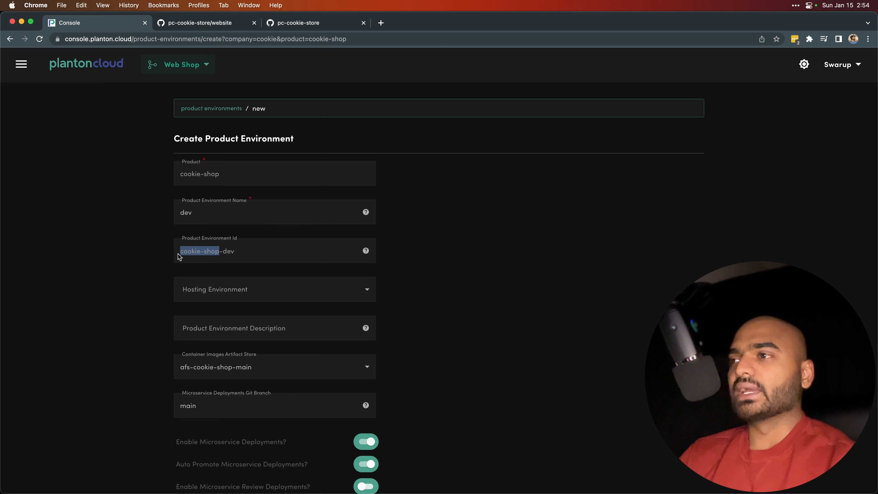
double_click(229, 251)
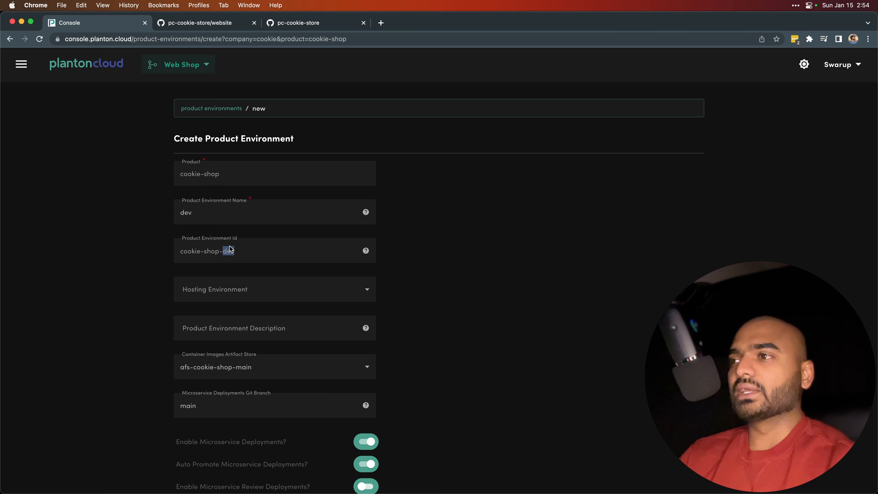
Set the hosting environment to Planton Provided Env - Ohio(us-central1) and the description to "Dev environment for cookie-shop product".
click(269, 294)
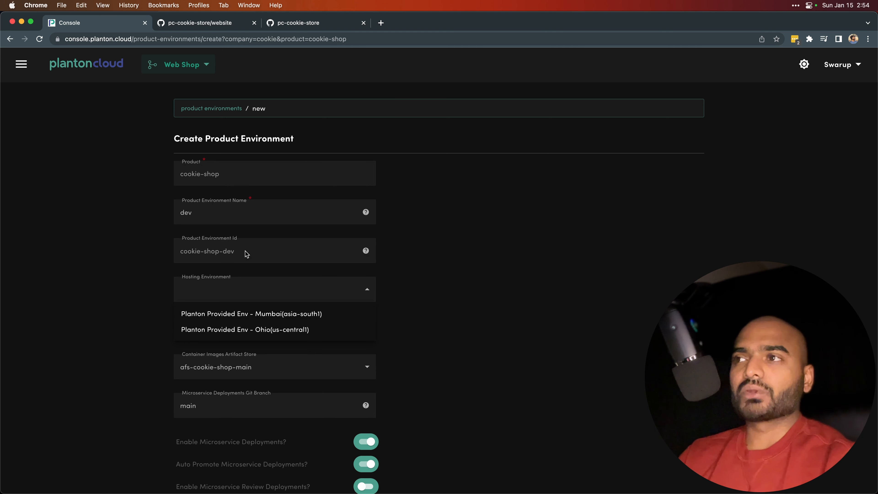
click(266, 328)
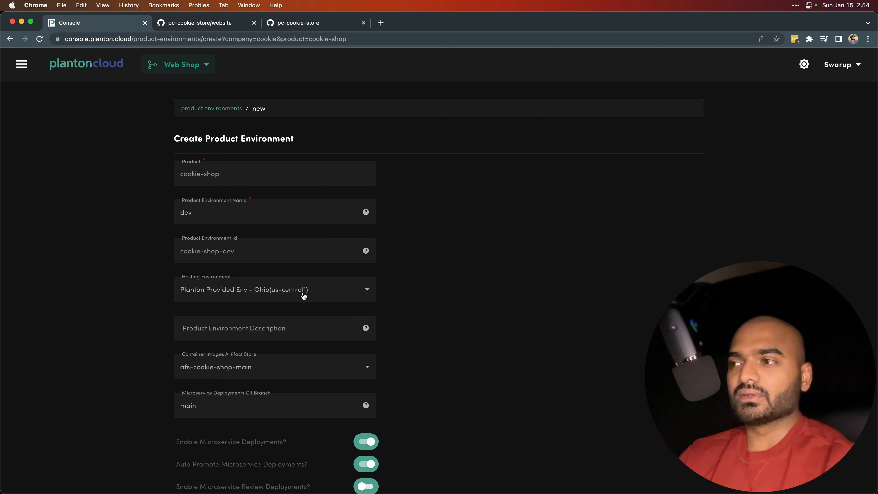
click(273, 335)
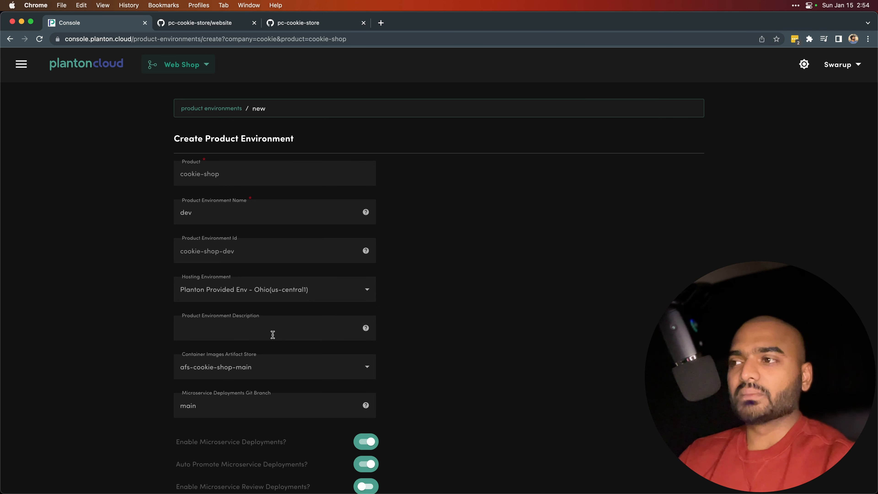
text(Dev)
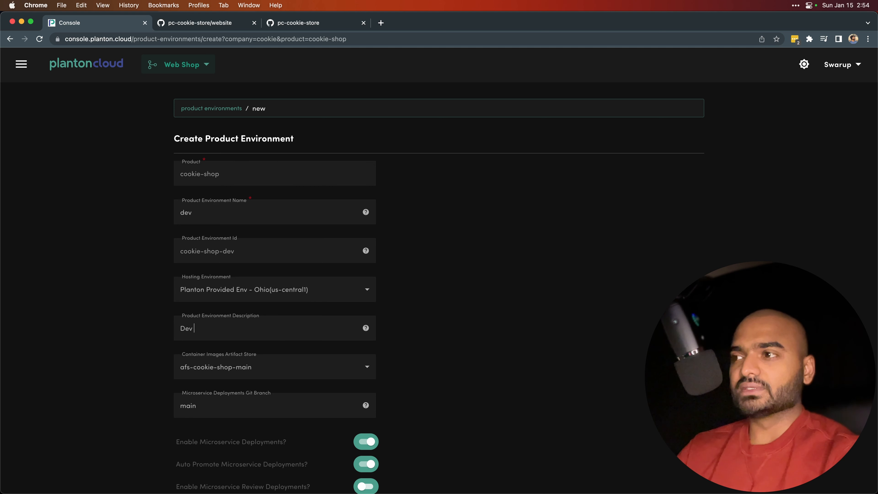
text( environment)
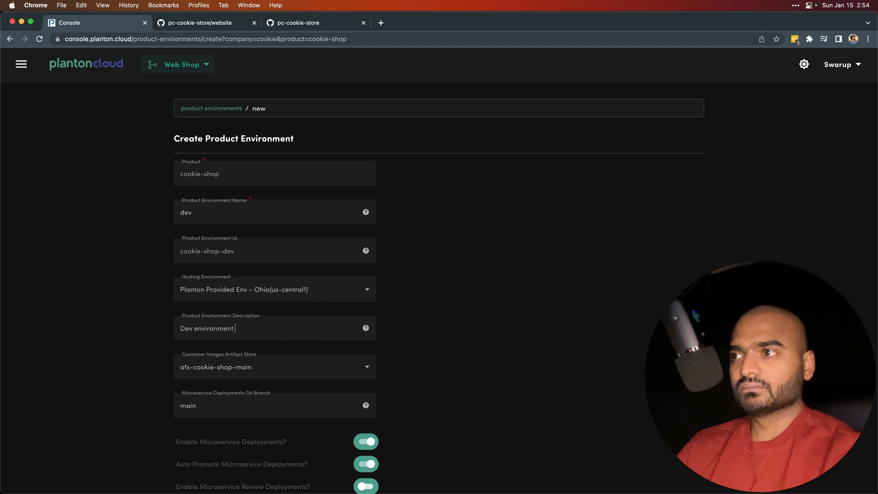
text( for ch)
text(oli)
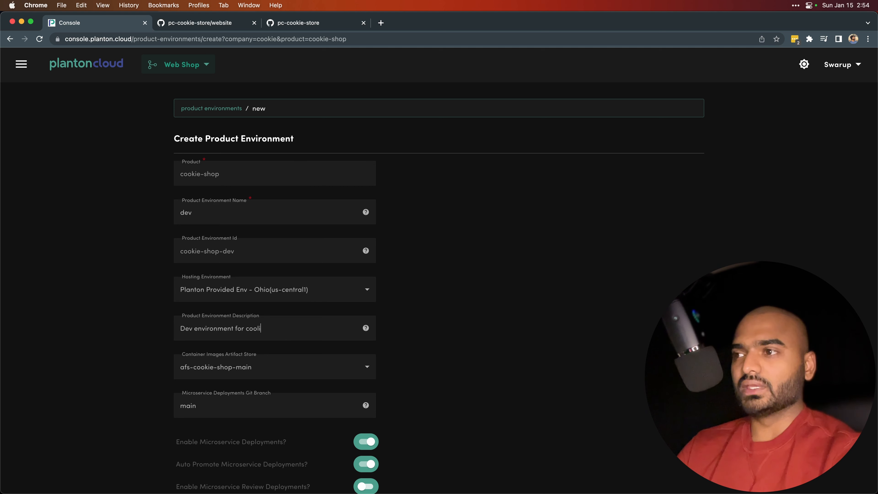
key(BackSpace)
key(BackSpace)
text(kie-)
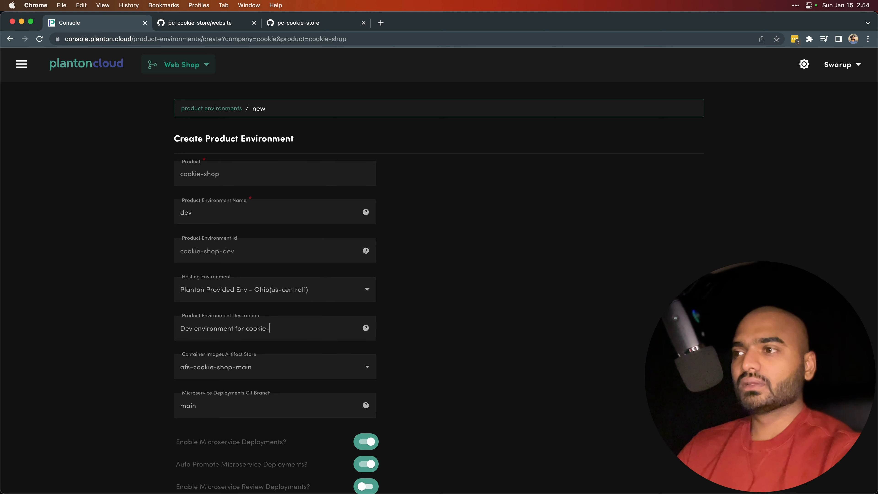
text(shop product)
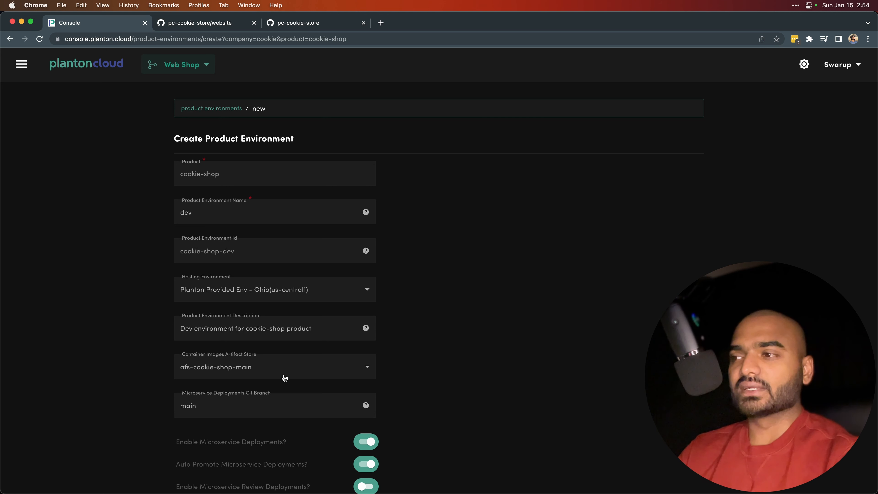
Review the remaining deployment options and create the dev product environment.
scroll(284, 378, down, 5)
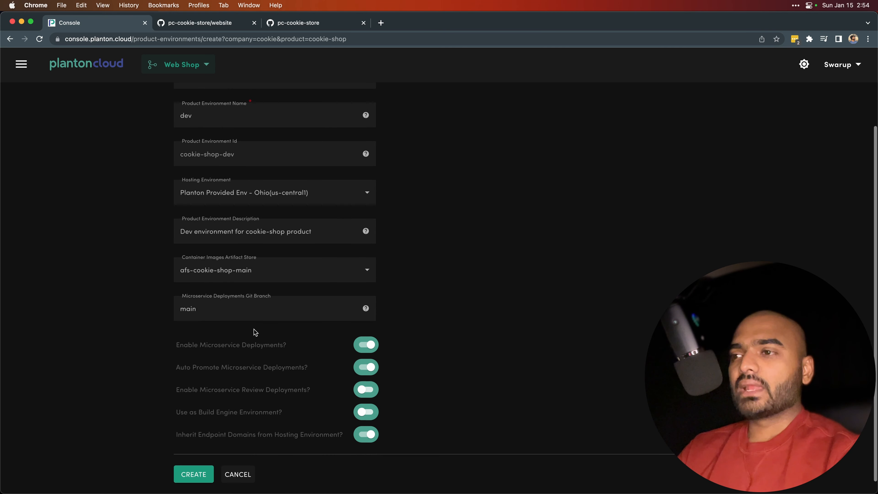
scroll(253, 329, down, 1)
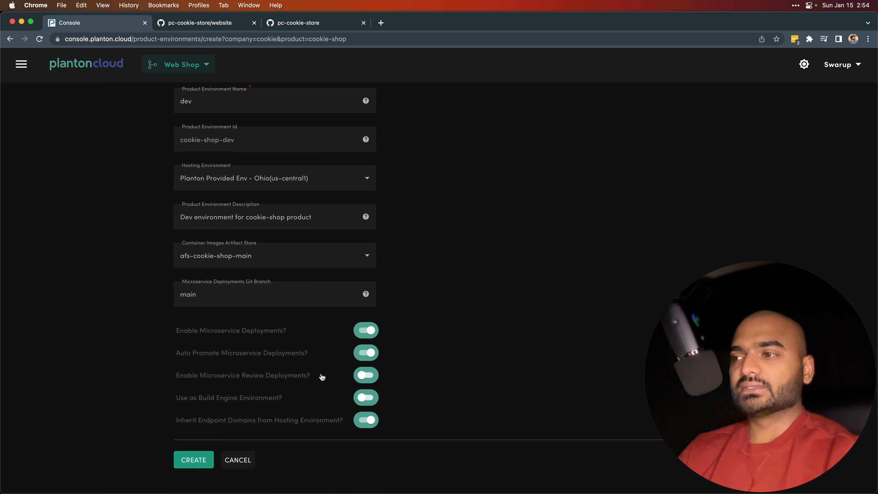
click(203, 462)
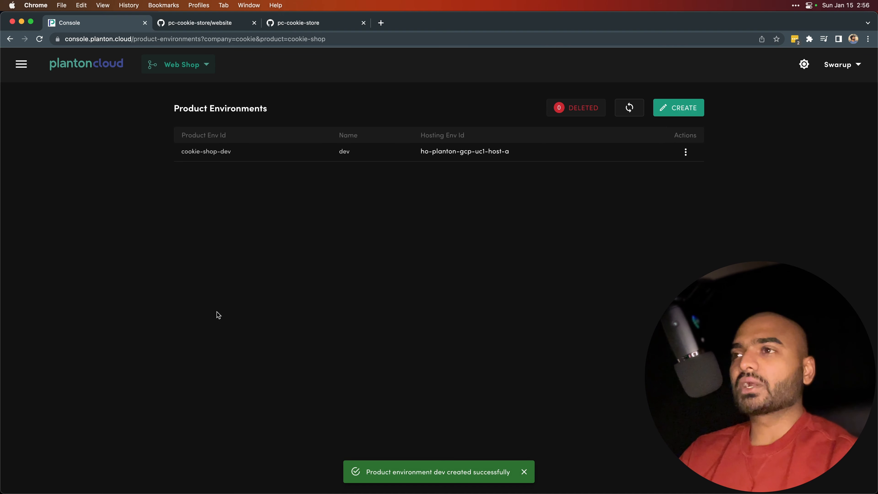
key(super+Tab)
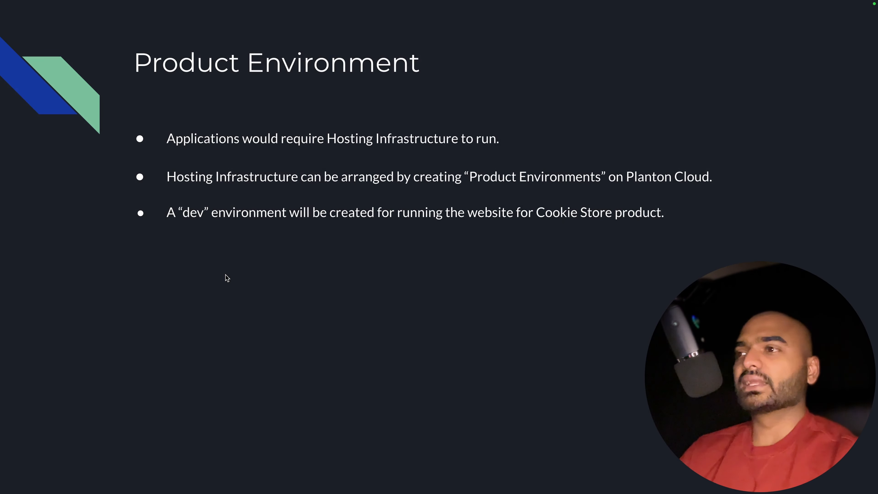
key(Right)
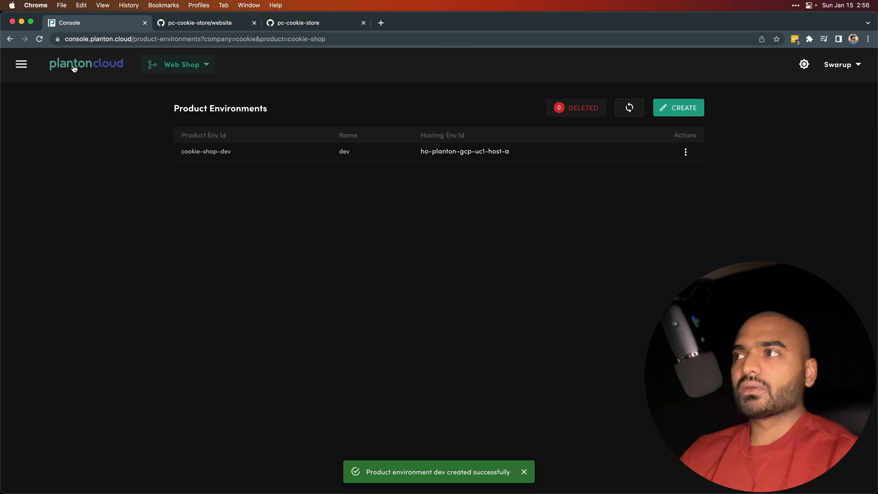
Start a new microservice for the cookie-shop product and name it website.
click(58, 63)
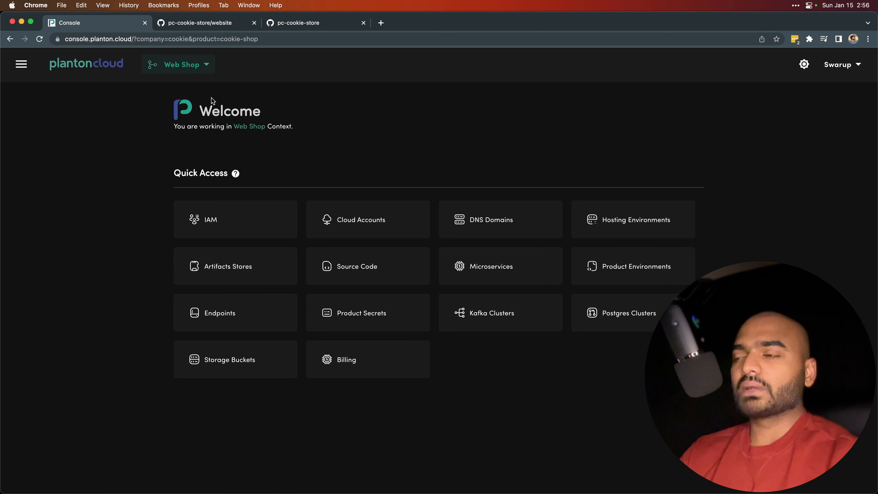
click(474, 277)
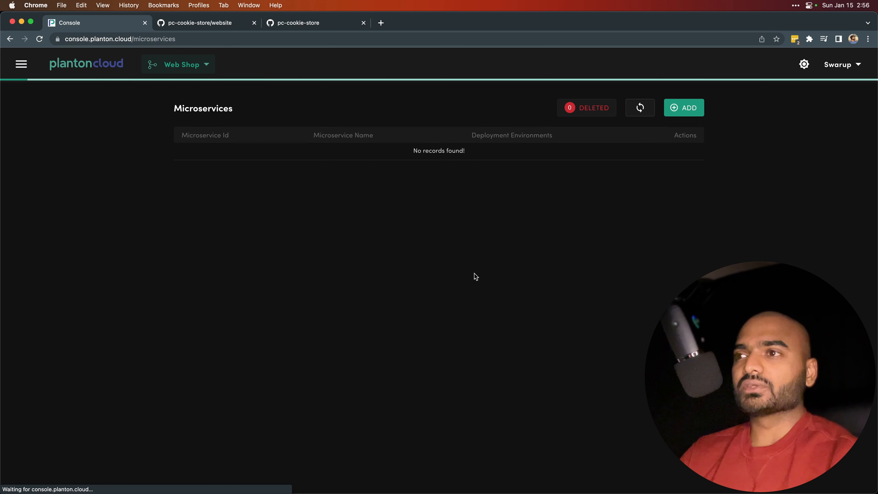
click(688, 106)
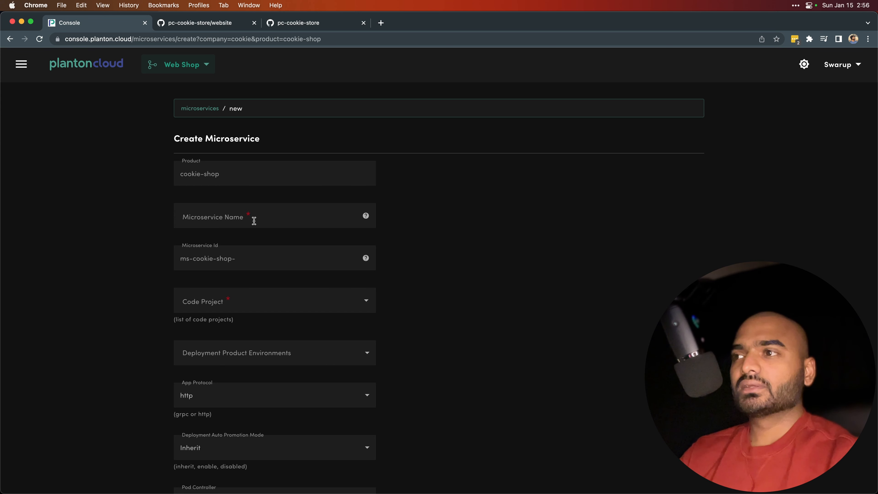
click(254, 220)
text(websit)
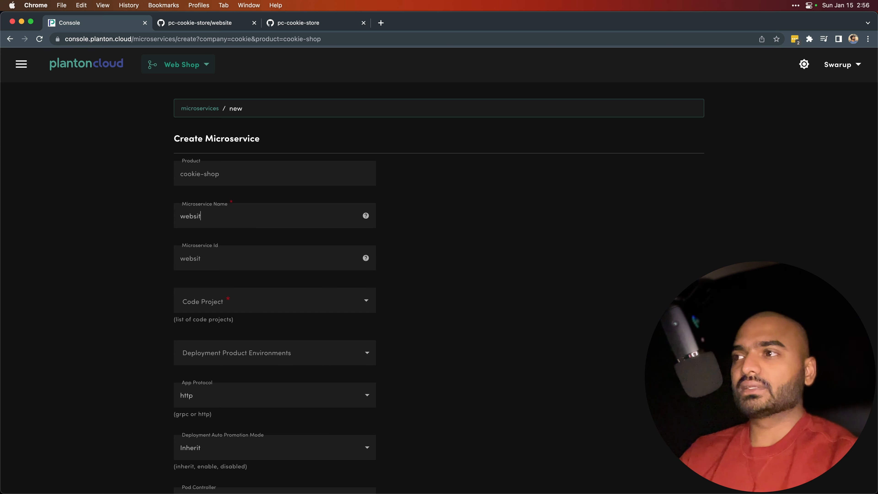
text(e)
Choose the code project cp-cookie-shop-github-com-pc-cookie-store-website and the deployment environment cookie-shop-dev, and create the microservice.
scroll(263, 298, down, 2)
click(252, 246)
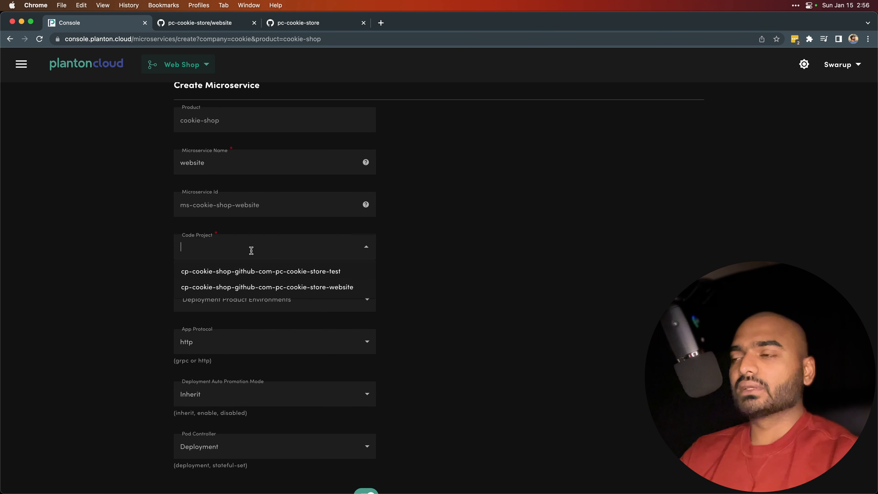
click(326, 291)
click(280, 300)
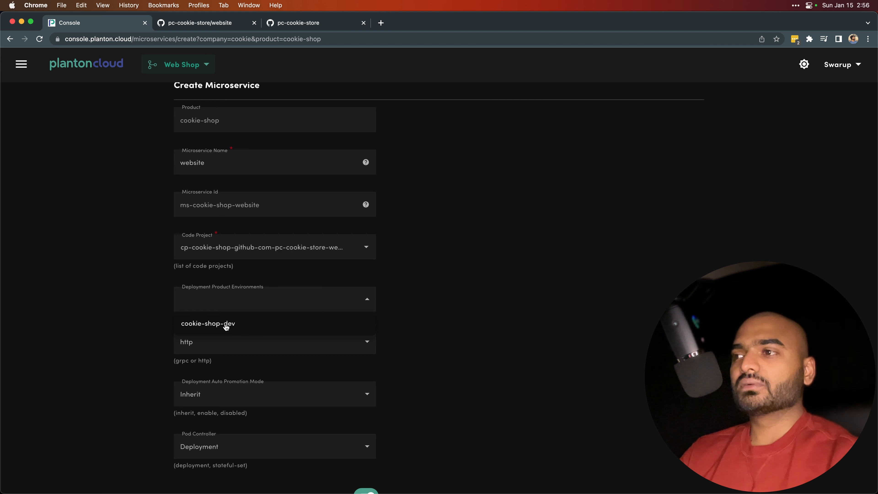
click(226, 325)
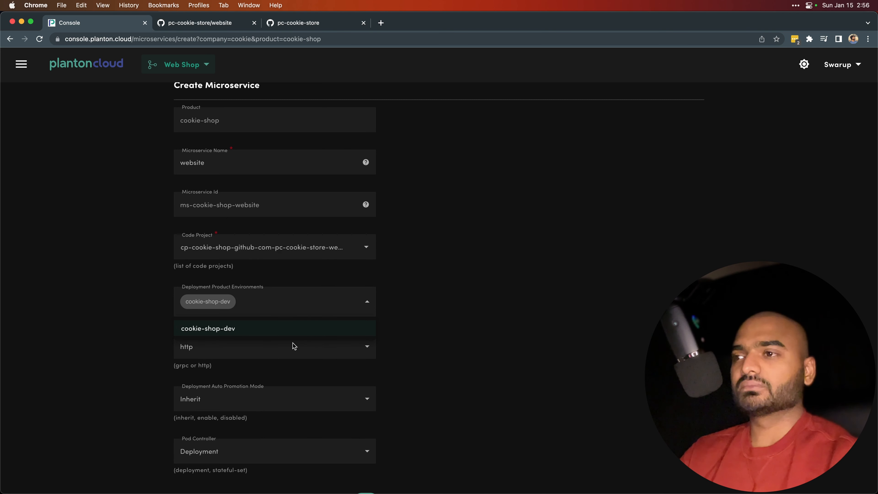
click(405, 308)
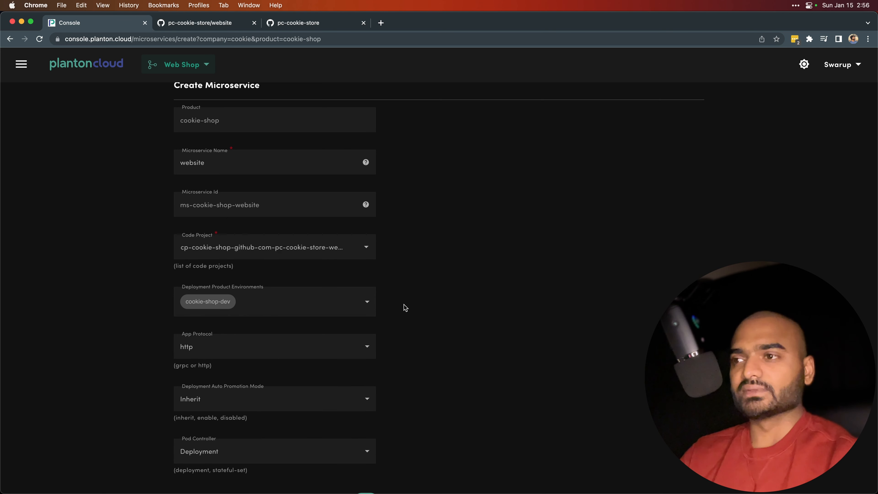
scroll(319, 364, down, 5)
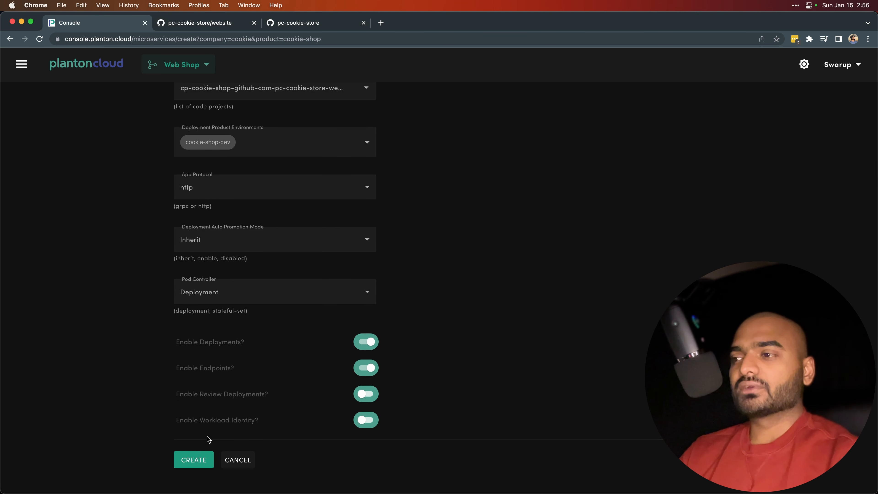
click(194, 460)
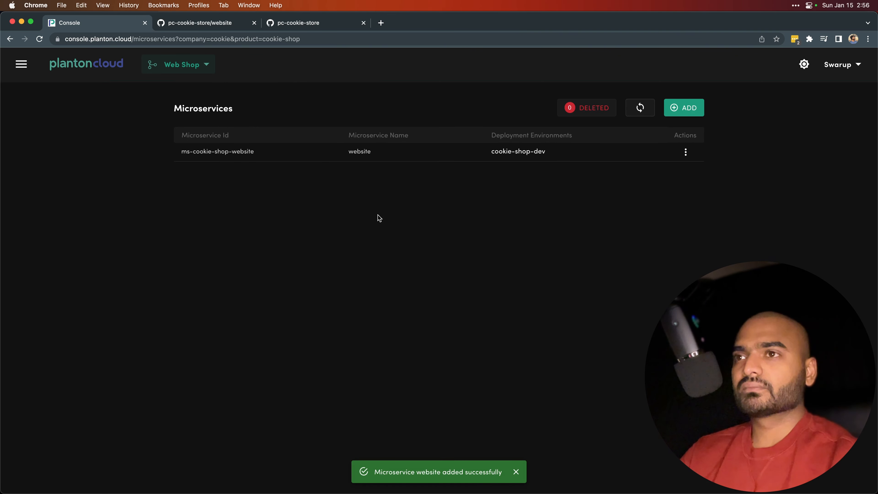
key(ctrl+Right)
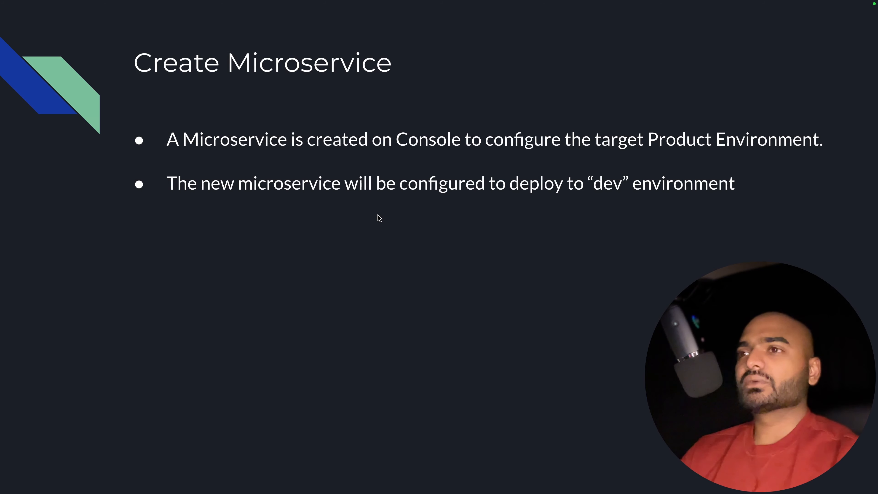
key(Left)
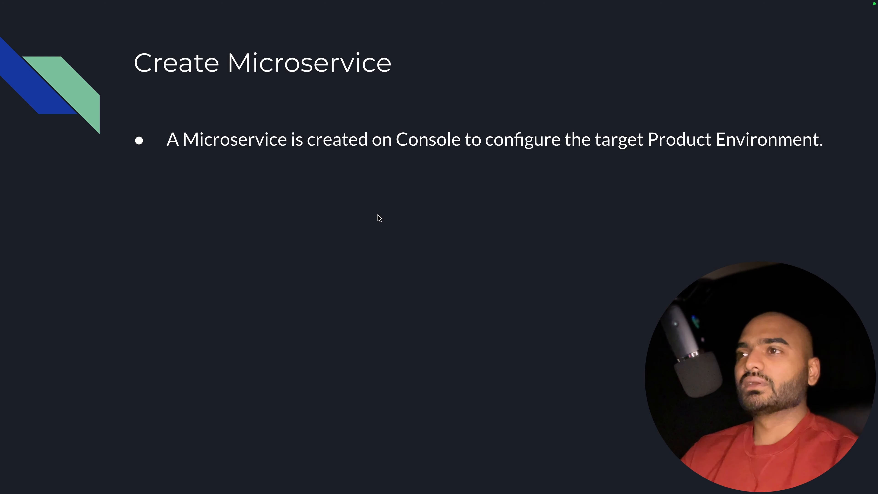
key(Right)
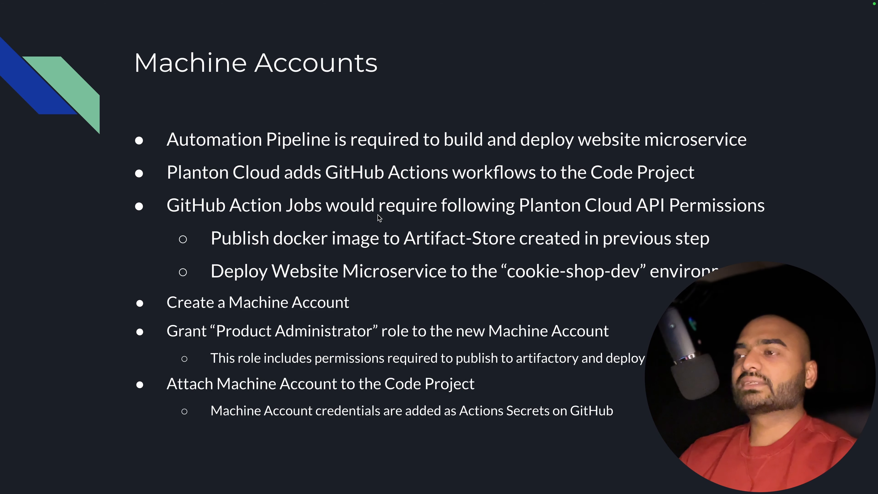
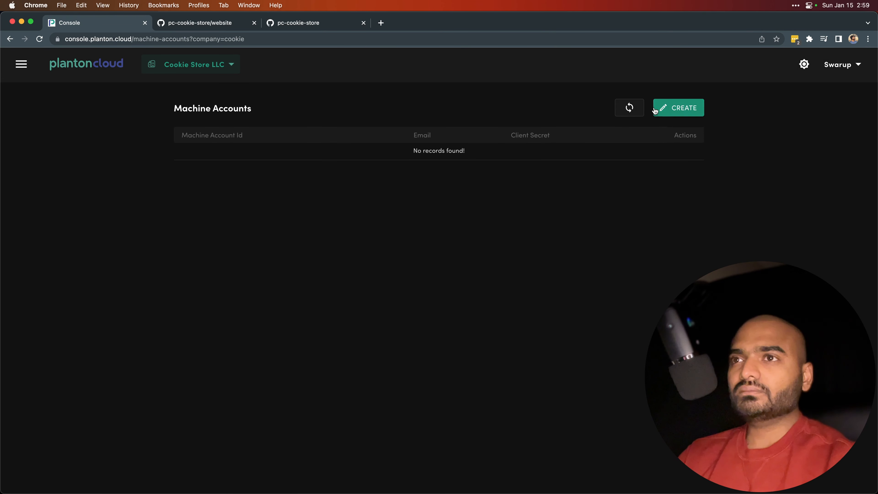
Create a machine account named cicd for the company cookie.
click(674, 113)
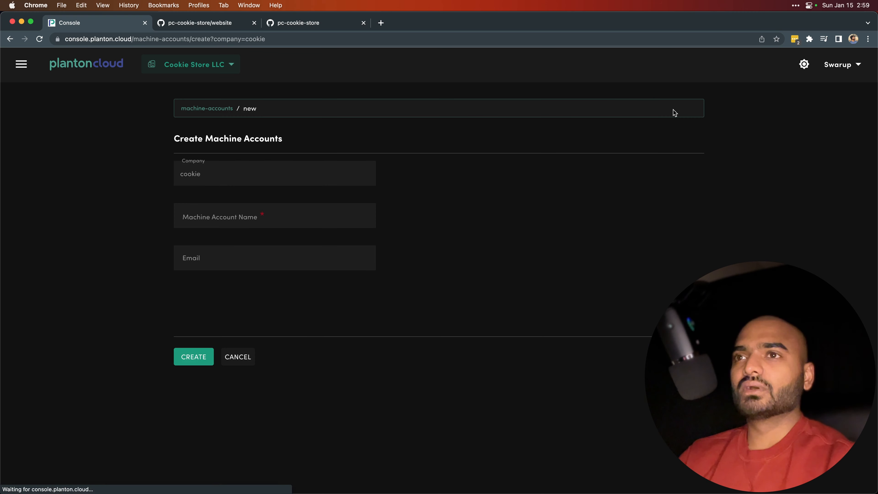
click(273, 221)
text(cicd)
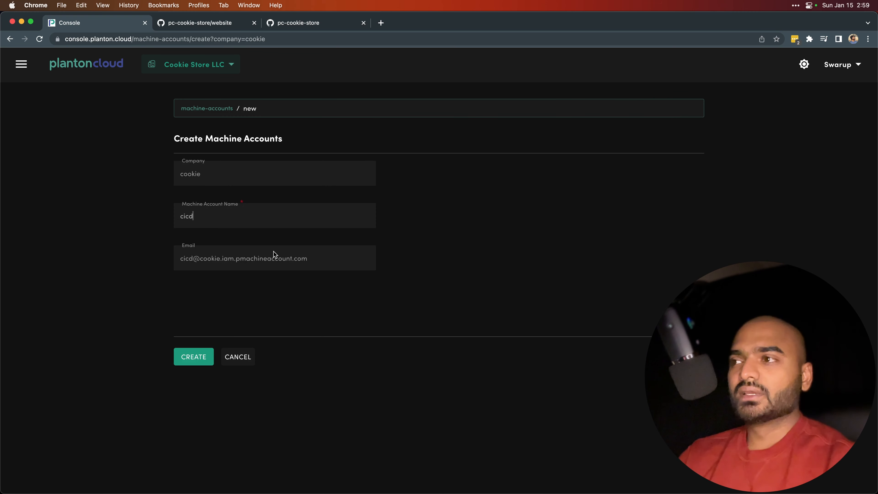
click(187, 352)
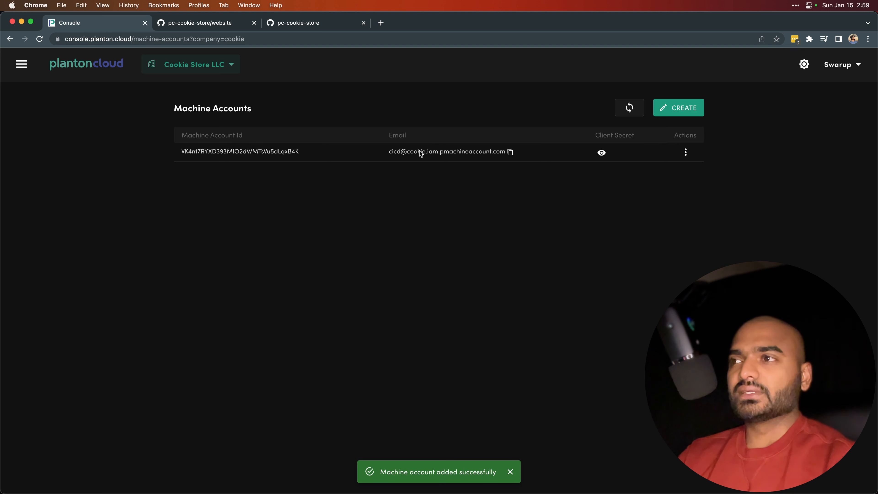
Examine the parts of the cicd machine account's email address and copy the full address to the clipboard.
drag(389, 153, 417, 156)
double_click(389, 153)
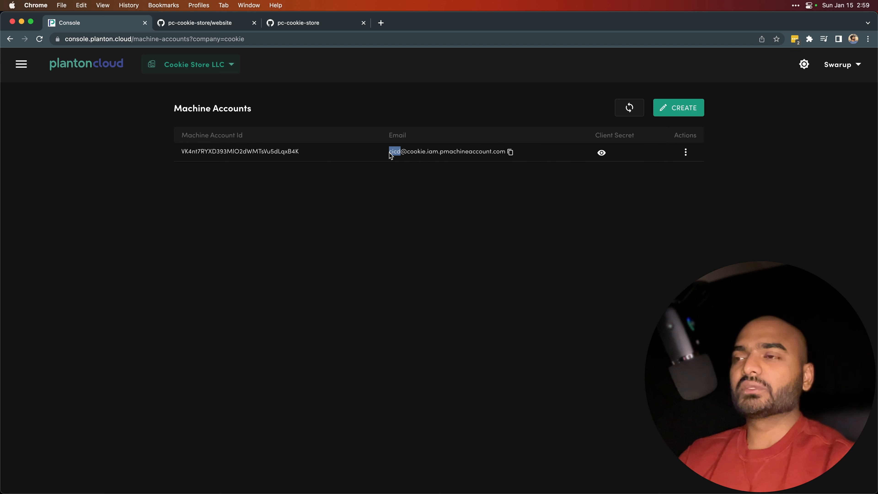
double_click(412, 153)
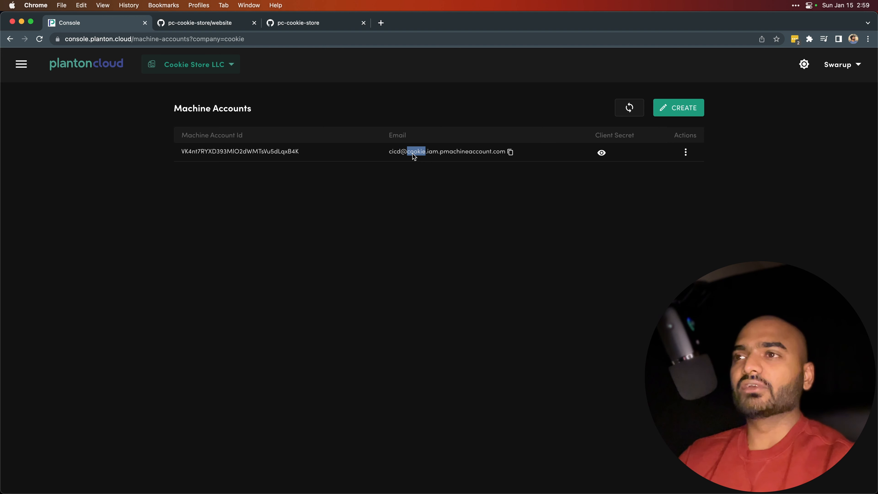
drag(427, 157, 504, 157)
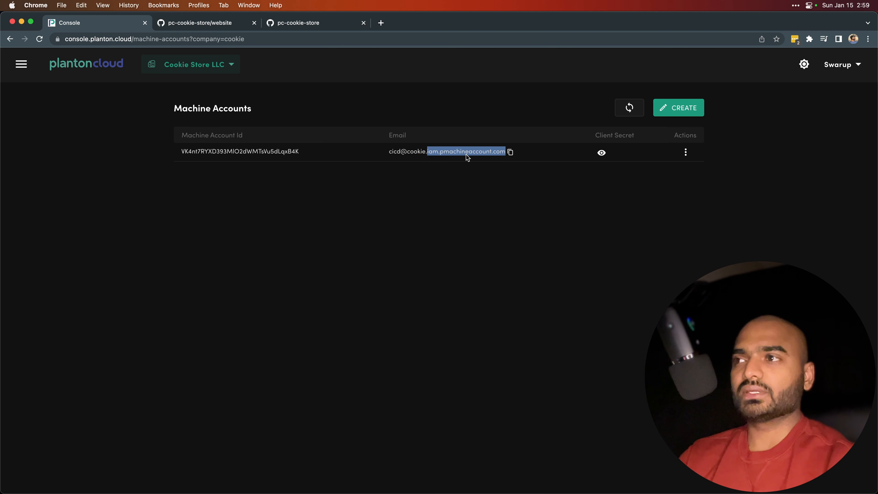
click(509, 152)
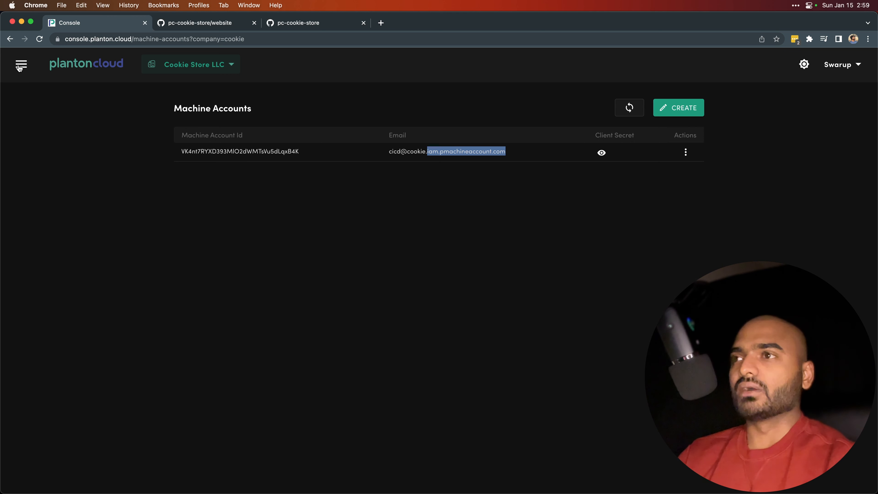
click(510, 153)
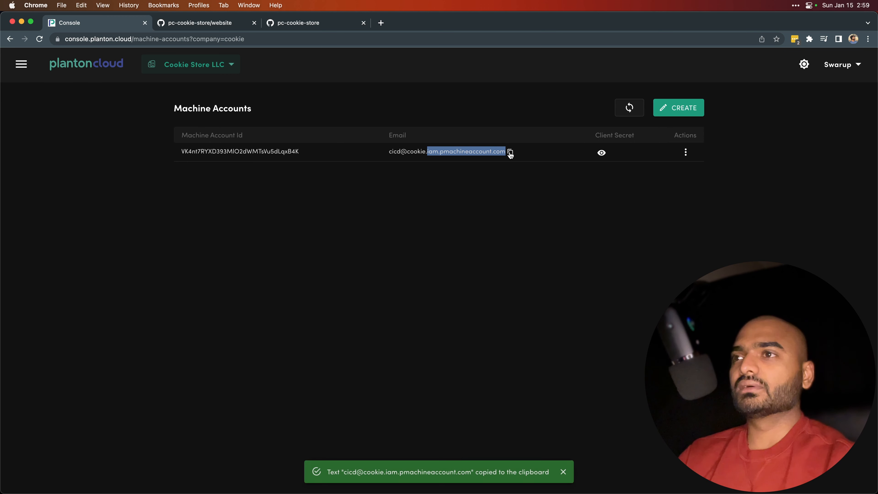
click(397, 187)
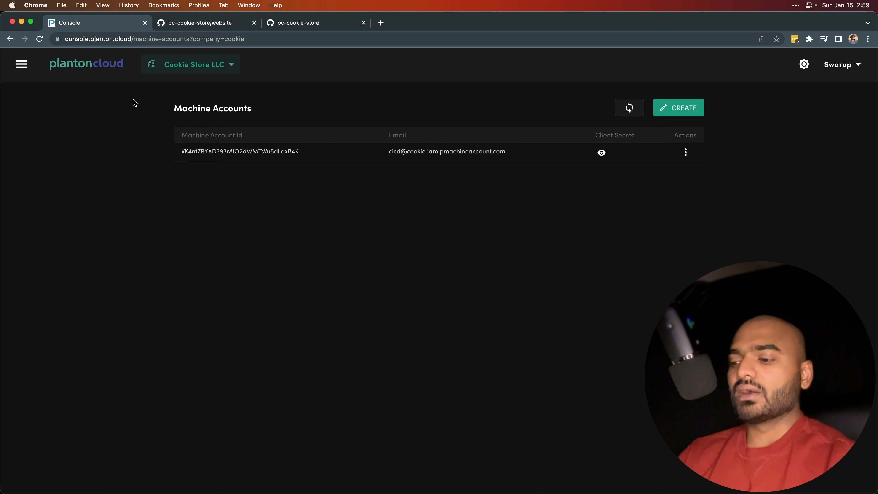
key(ctrl+Right)
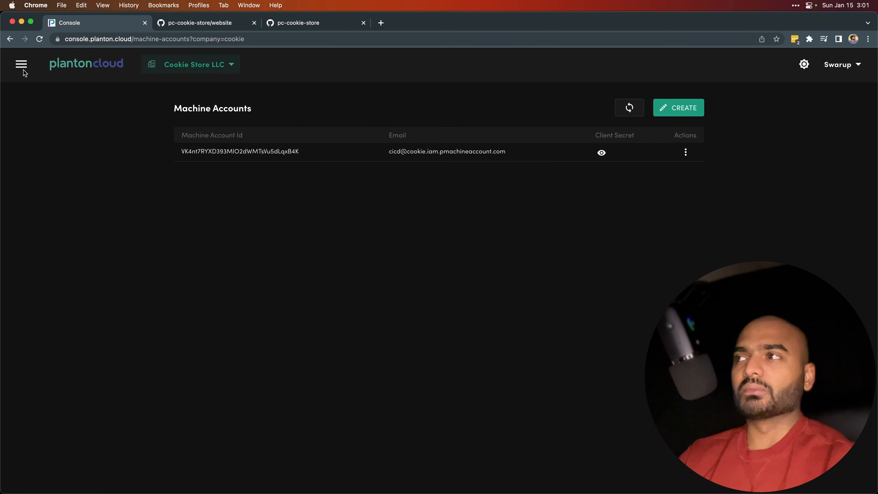
Go to the IAM permissions, switch the context to the Web Shop product and start granting access to cookie-shop.
click(21, 66)
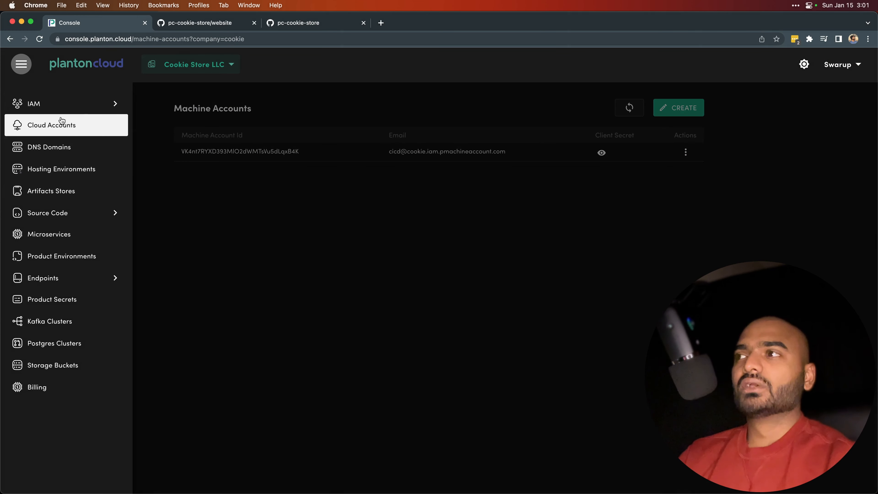
click(86, 106)
click(152, 108)
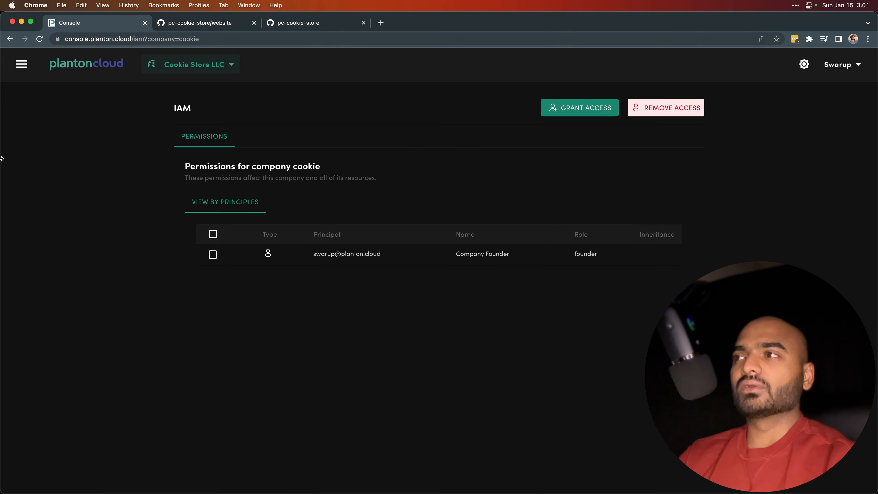
click(208, 66)
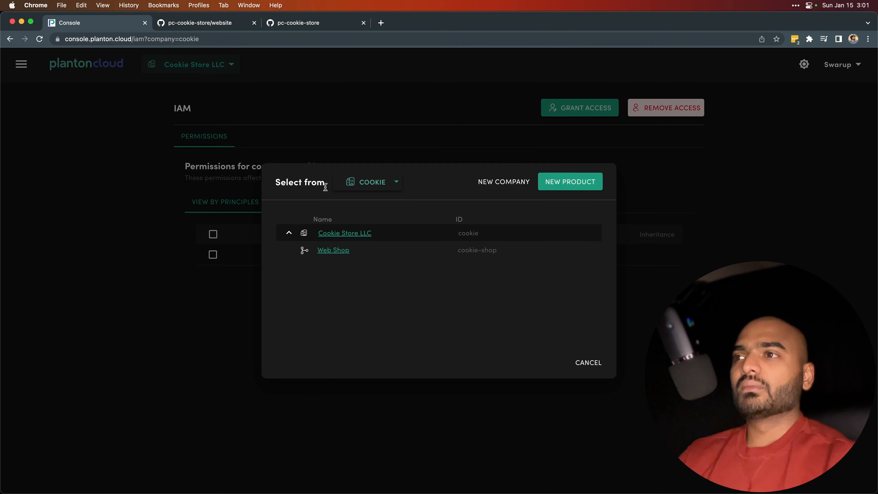
click(333, 249)
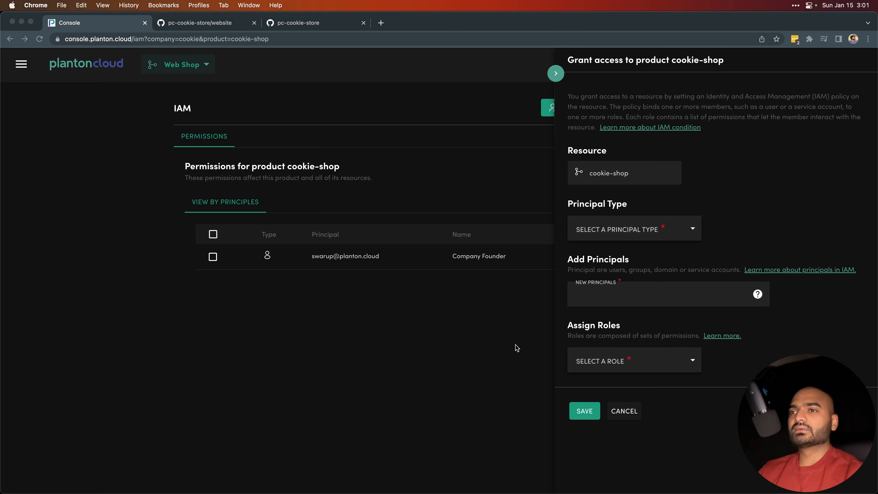
click(534, 323)
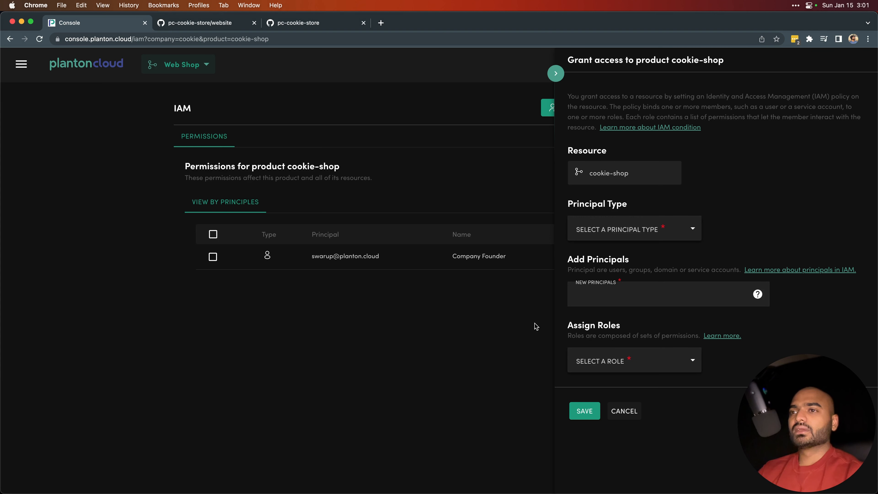
Grant the copied machine account email access to cookie-shop with principal type user and the Product Administrator role.
click(626, 236)
click(597, 269)
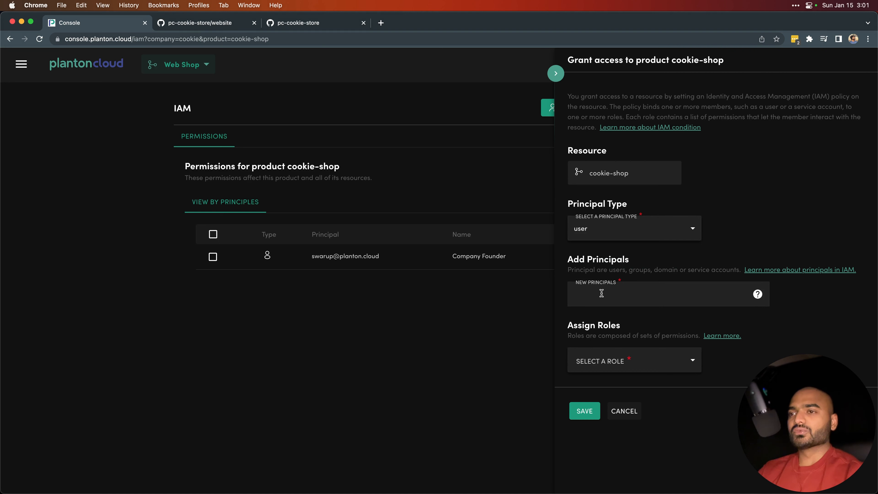
key(super+v)
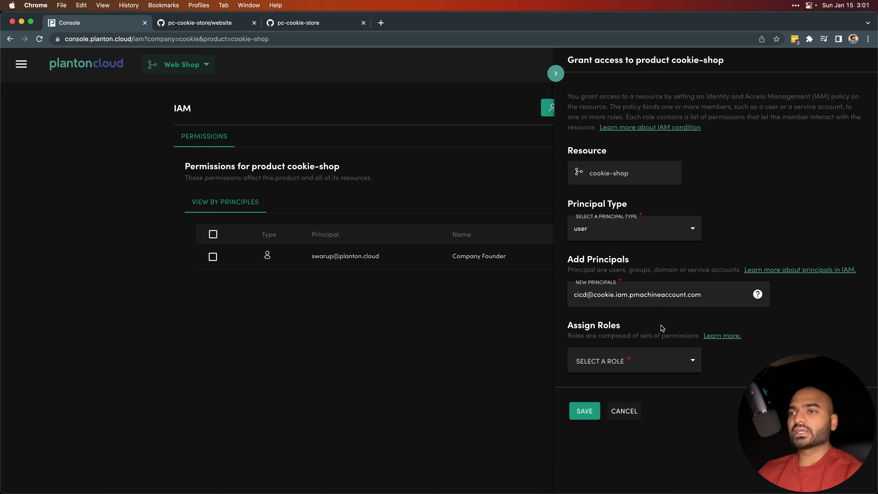
click(642, 366)
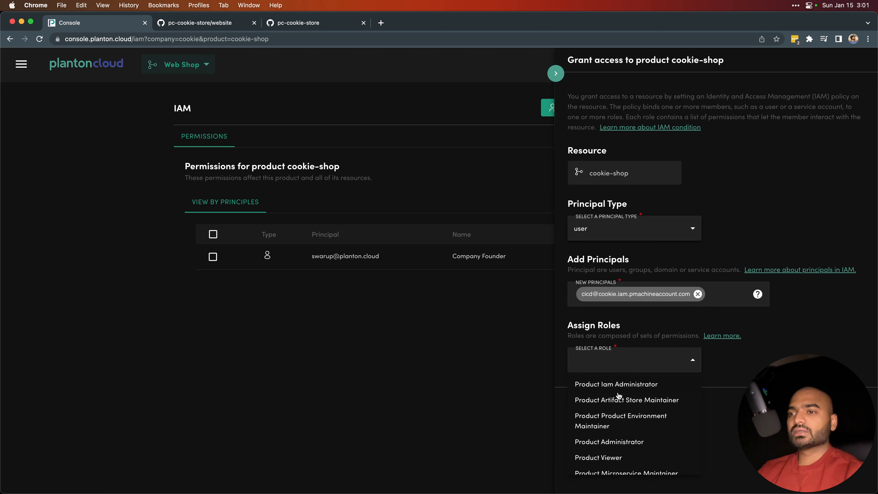
click(616, 446)
click(539, 362)
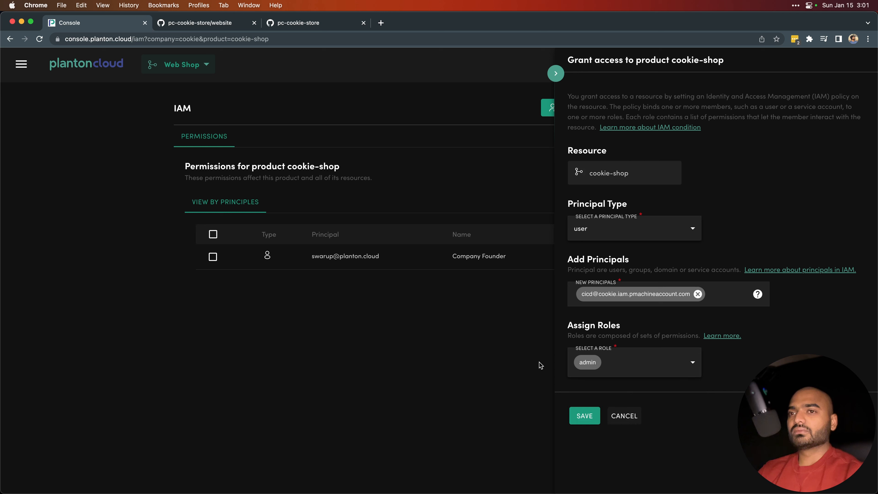
click(586, 416)
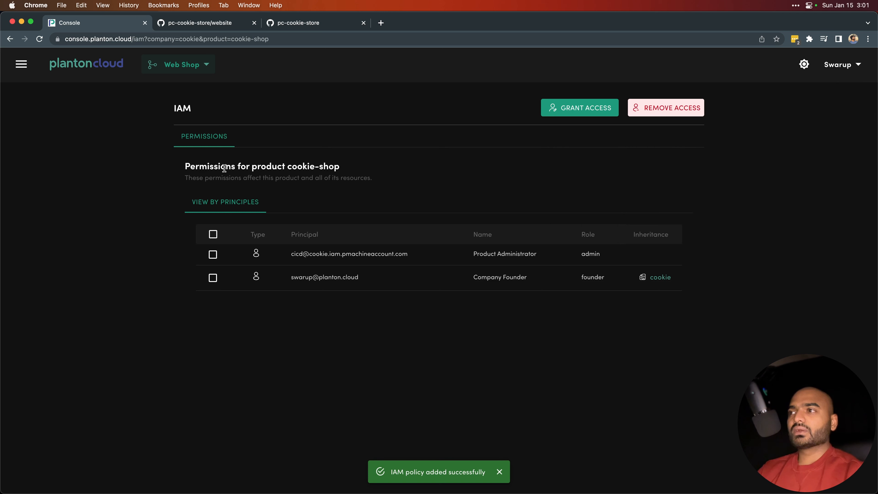
Check the principal and role listed in the permissions for product cookie-shop.
drag(251, 166, 338, 168)
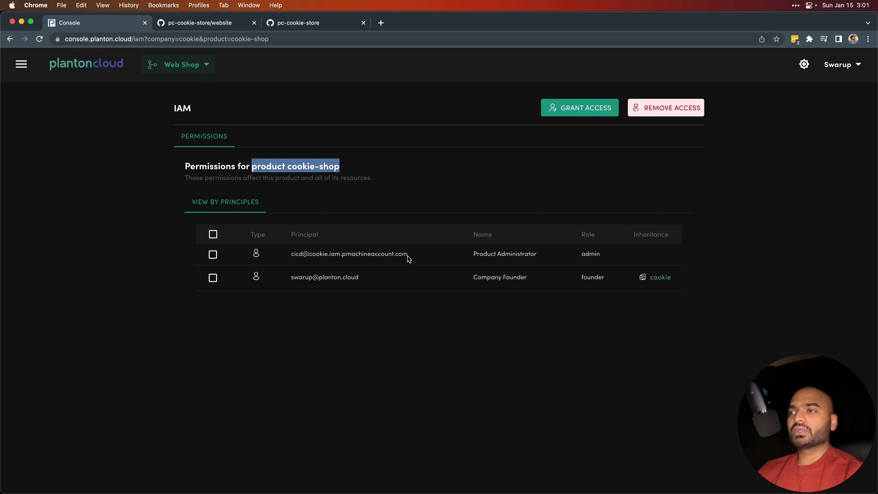
drag(408, 257, 295, 256)
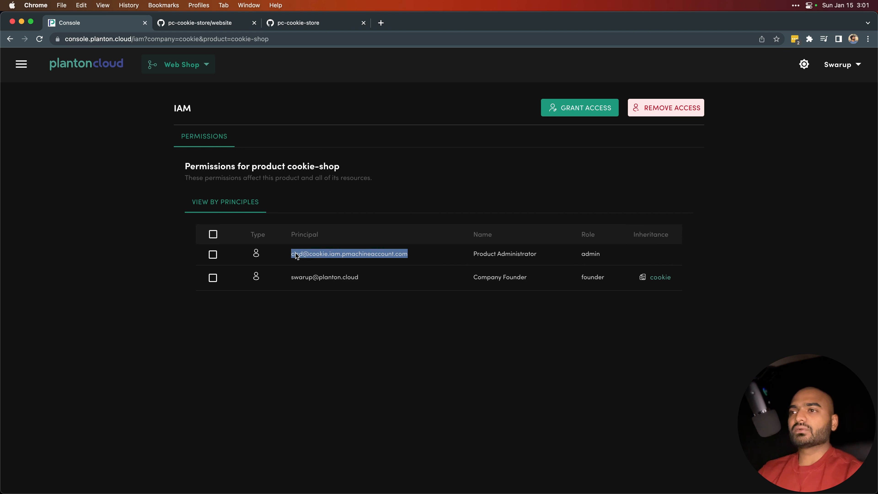
drag(474, 255, 549, 257)
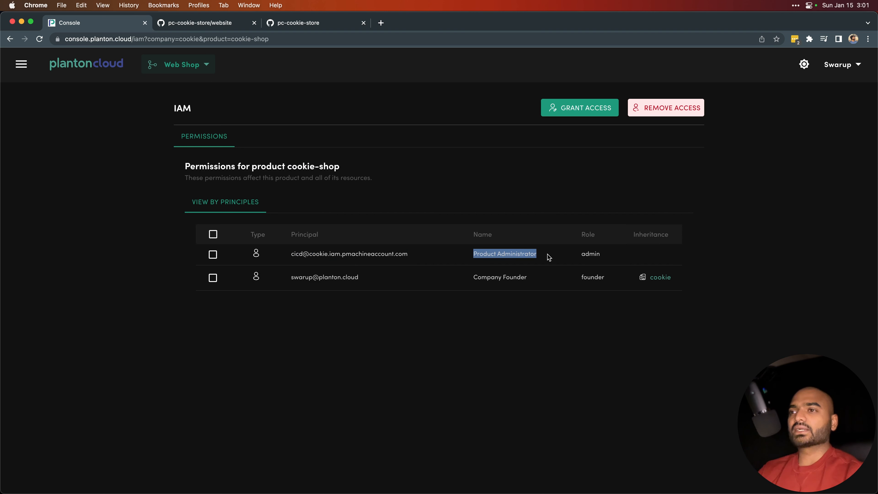
drag(341, 166, 292, 168)
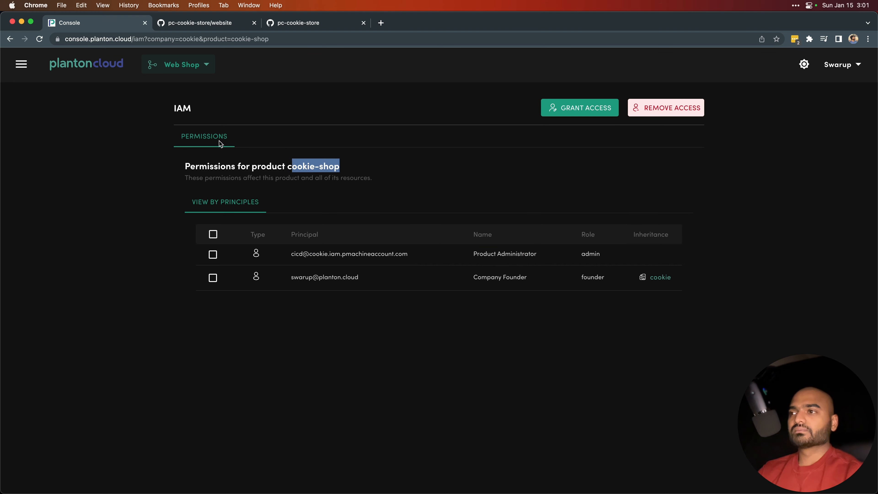
key(super+Tab)
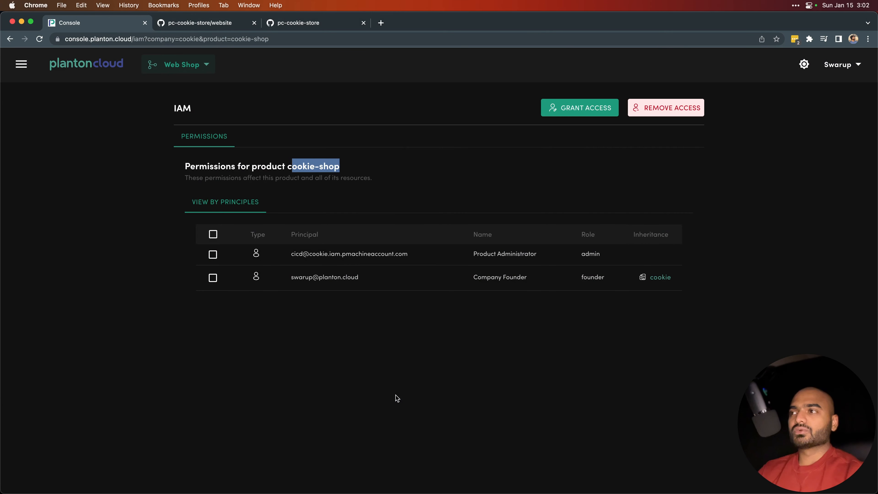
Attach the cicd machine account to the website code project of the Web Shop product.
click(85, 71)
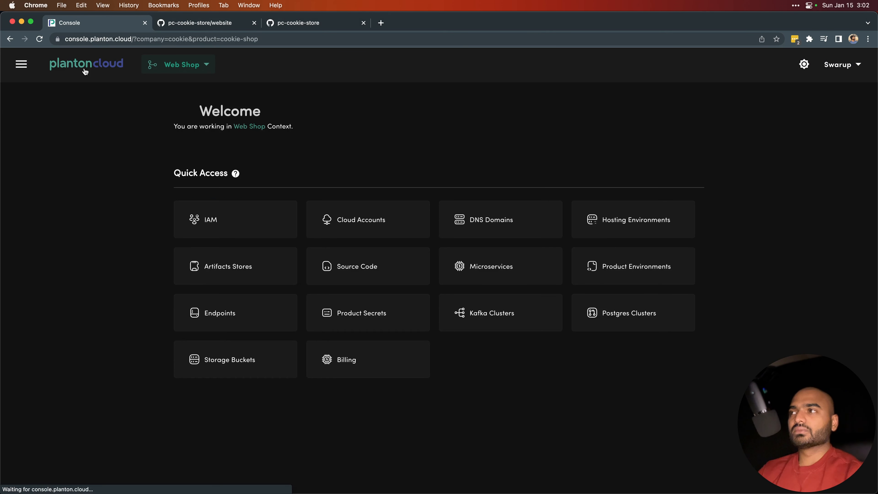
click(350, 271)
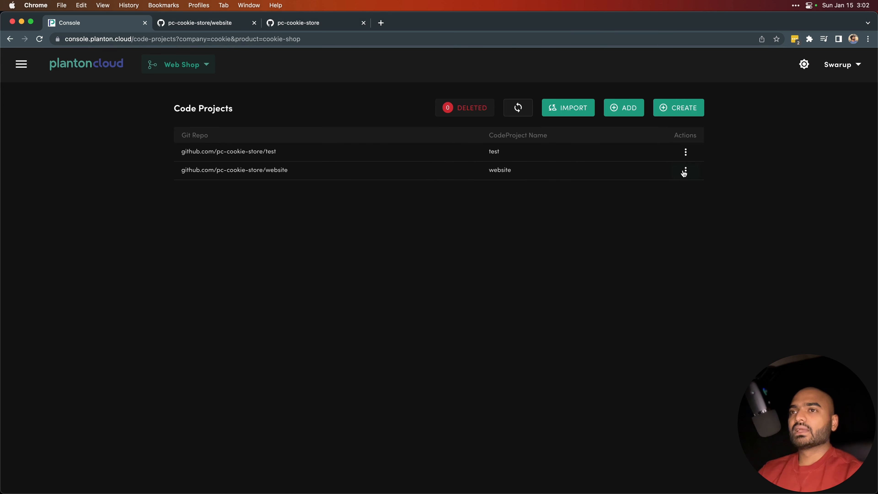
click(684, 171)
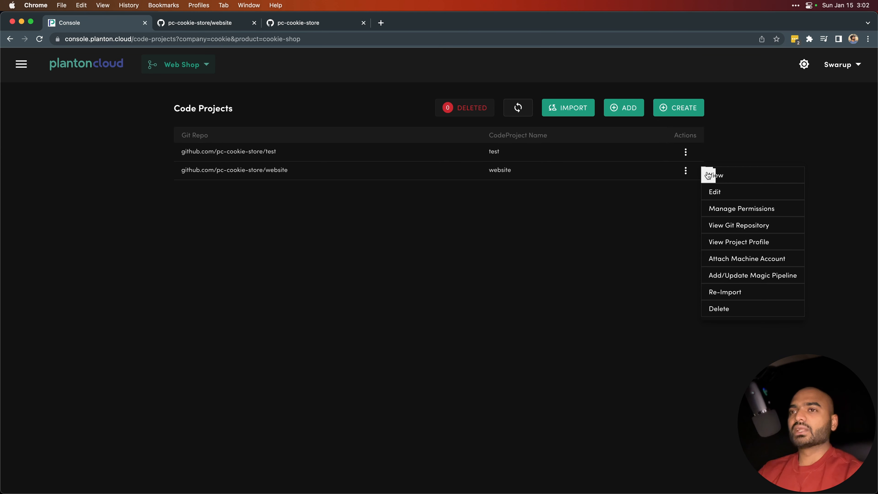
click(738, 265)
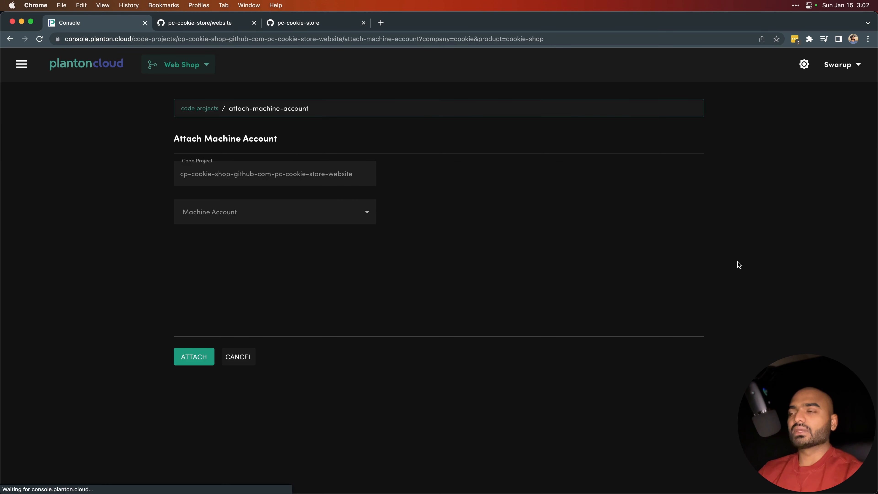
click(267, 209)
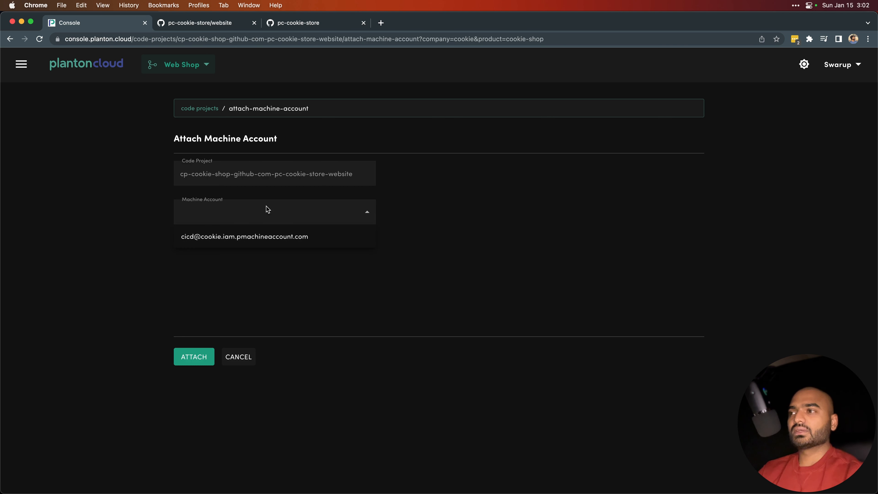
click(235, 238)
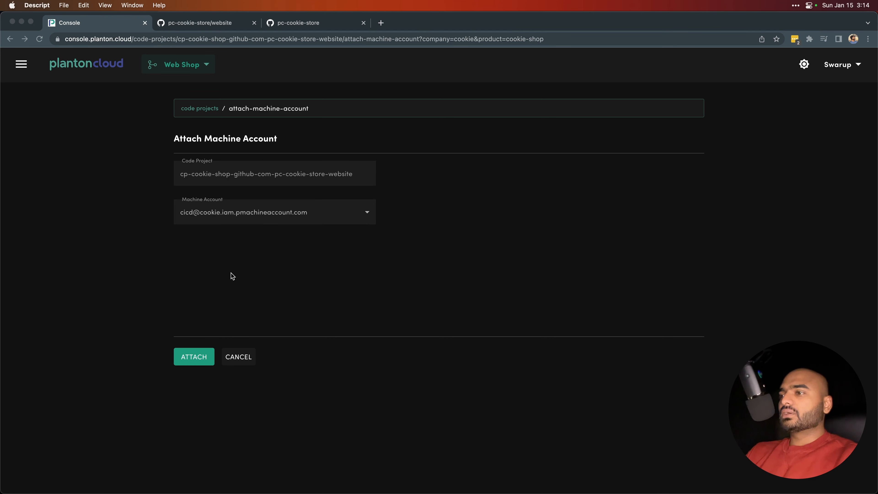
click(226, 313)
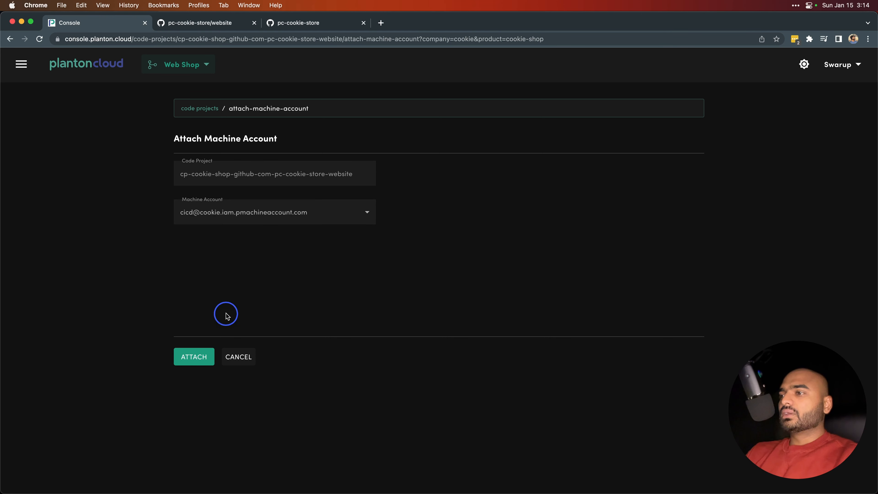
click(200, 360)
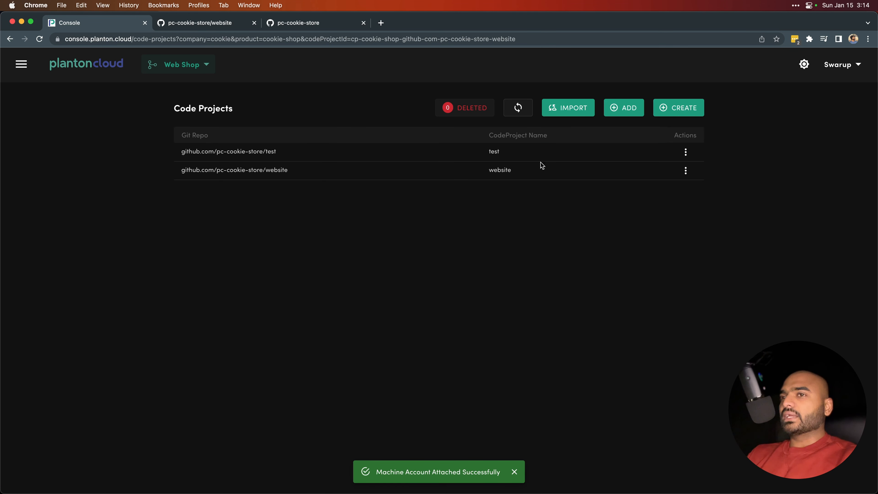
Open the website code project's Git repository on GitHub and close the two older GitHub pages.
click(684, 171)
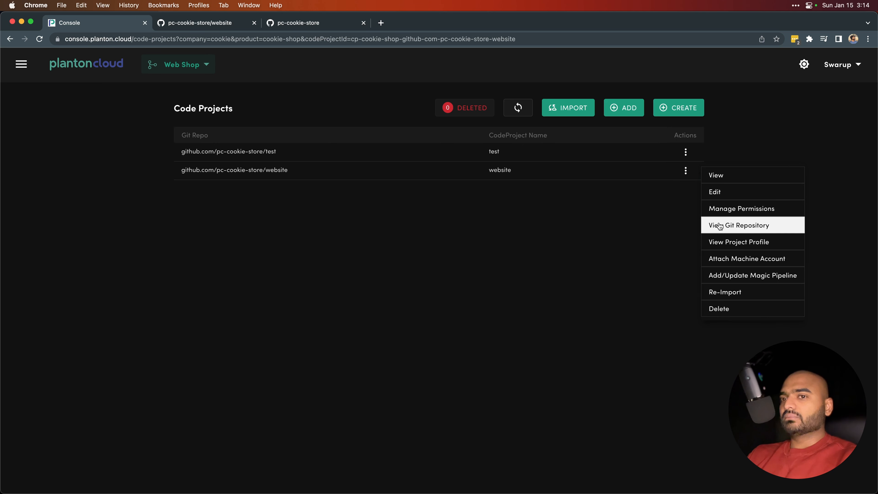
click(720, 226)
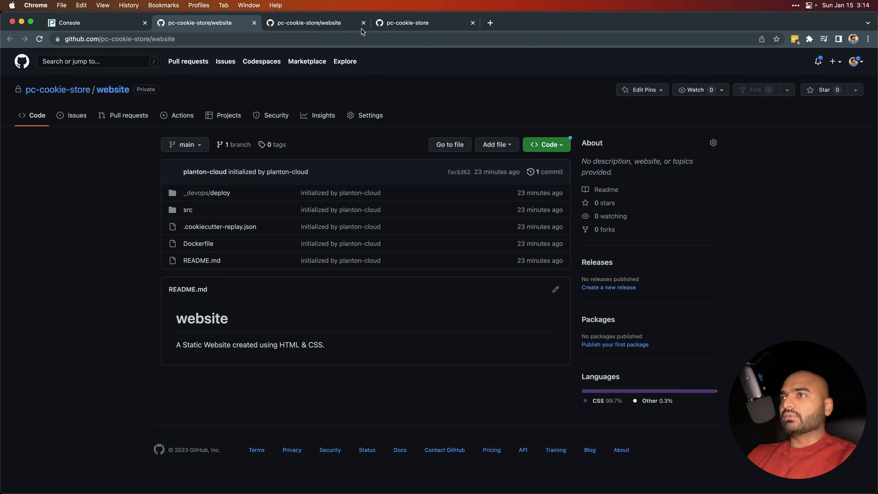
click(363, 22)
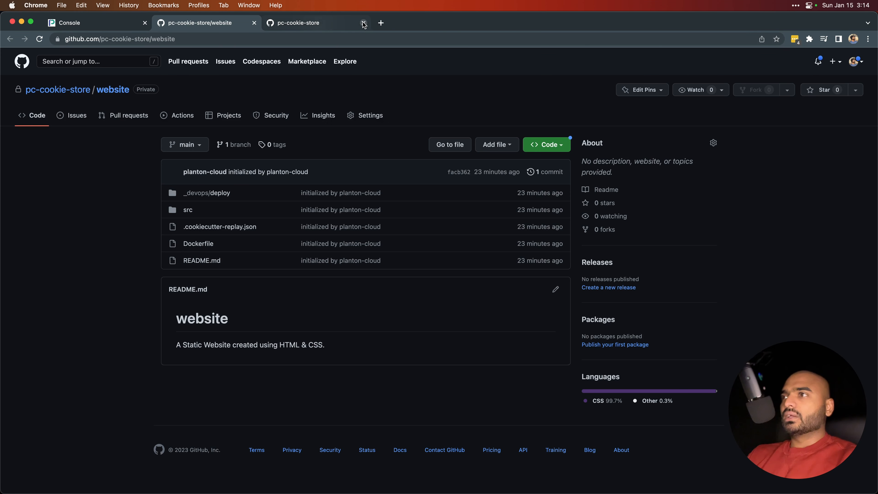
click(363, 23)
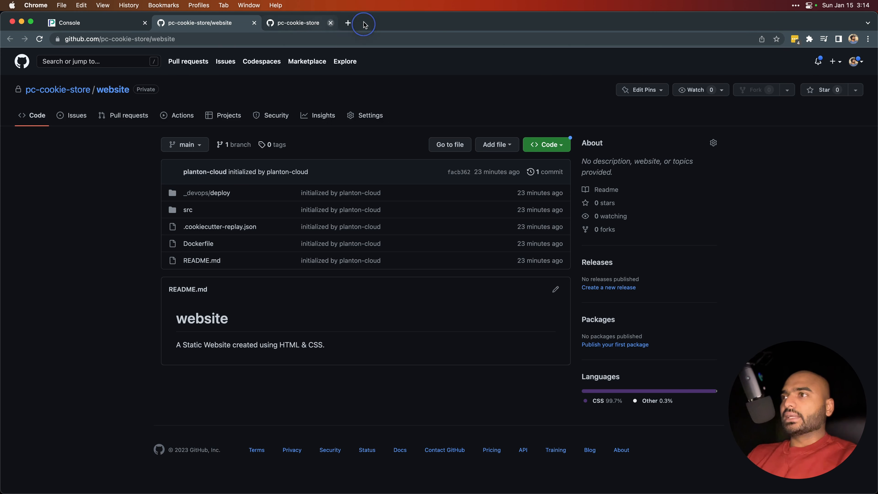
Check the Actions repository secrets in the website repository's settings for the machine account's client ID and client secret entries.
click(365, 117)
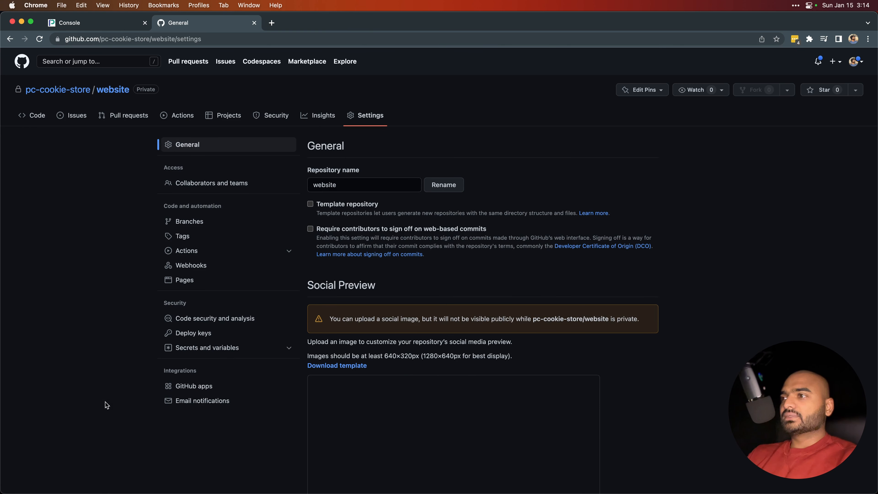
click(210, 254)
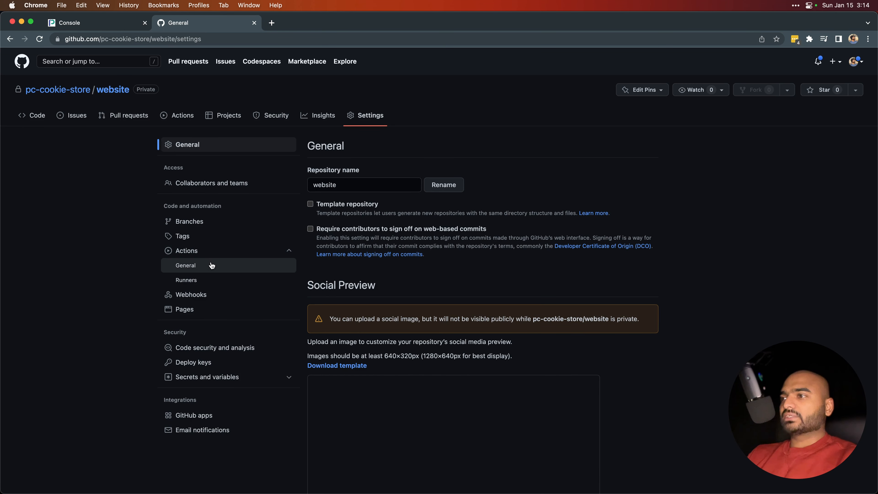
click(227, 377)
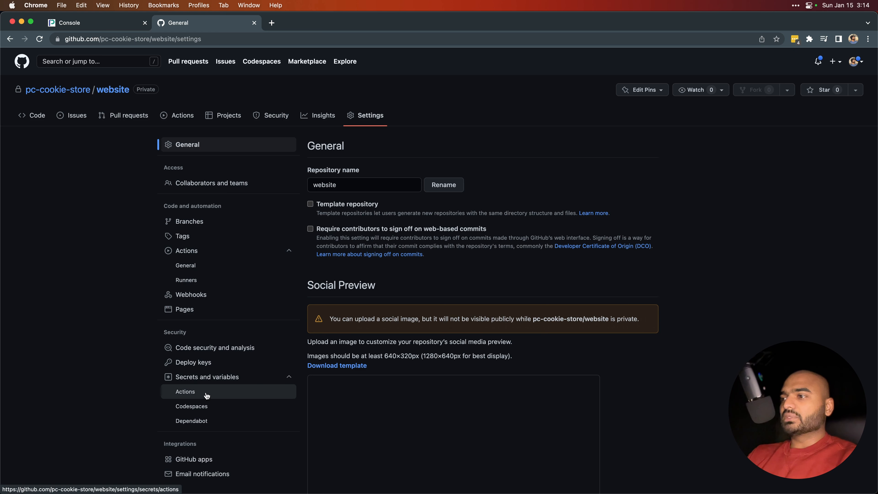
click(207, 394)
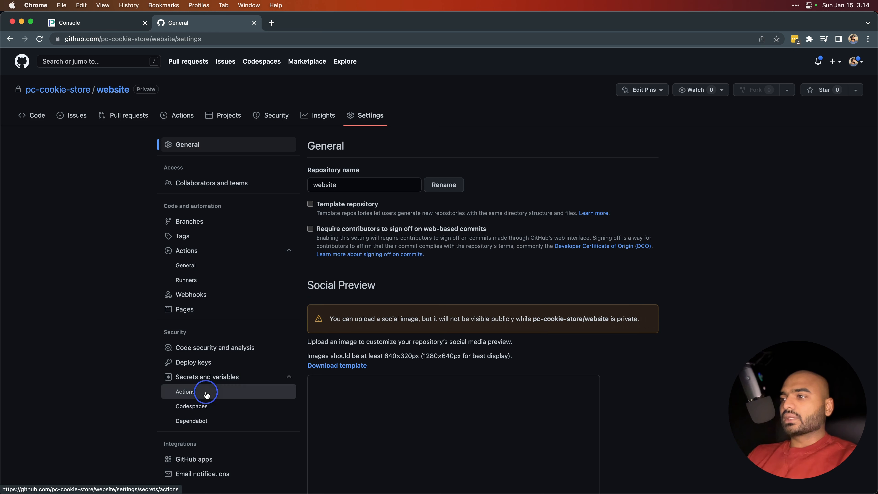
double_click(406, 286)
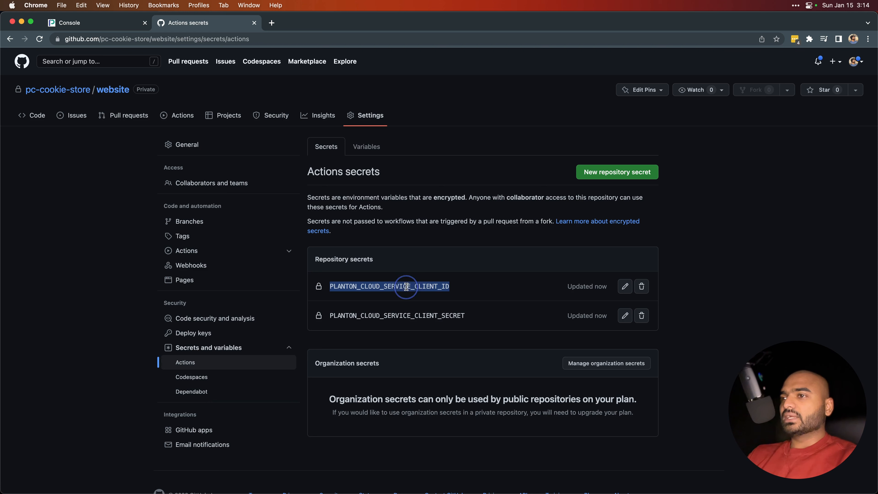
click(407, 315)
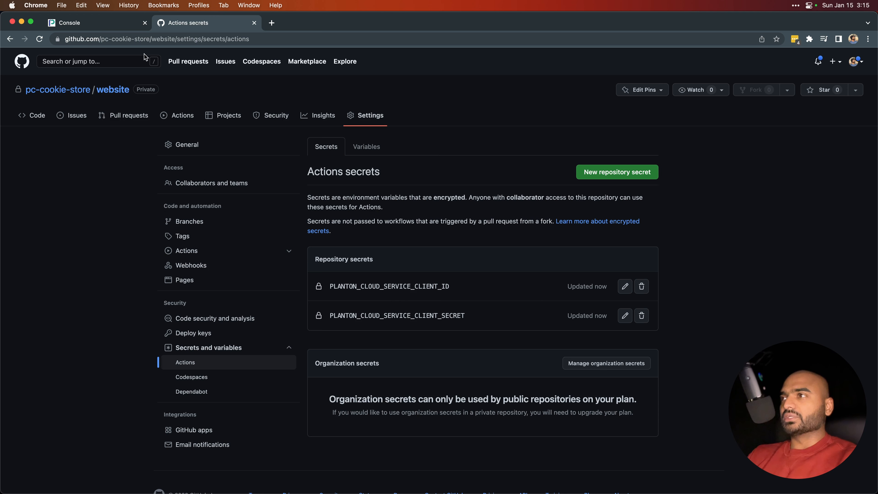
click(116, 28)
key(super+Tab)
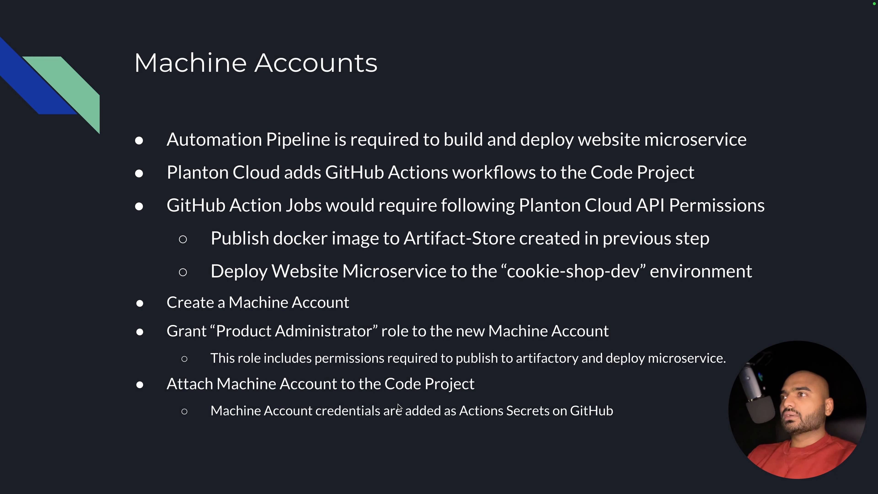
key(Right)
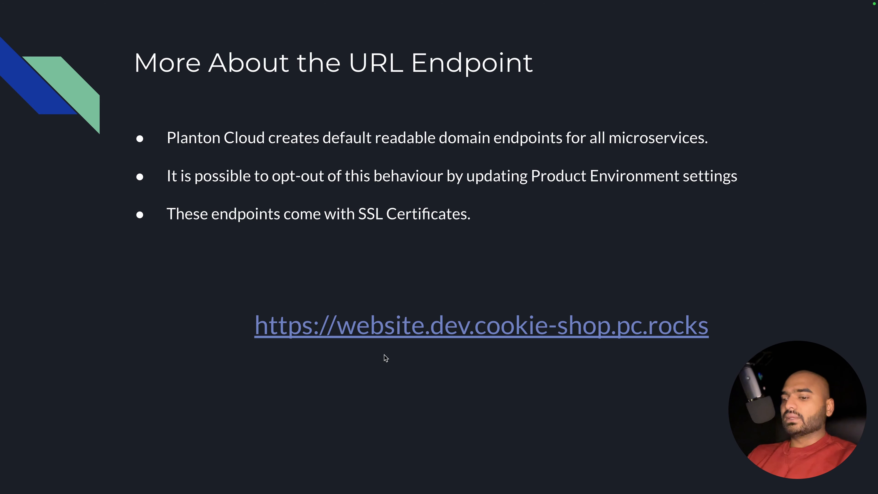
key(Right)
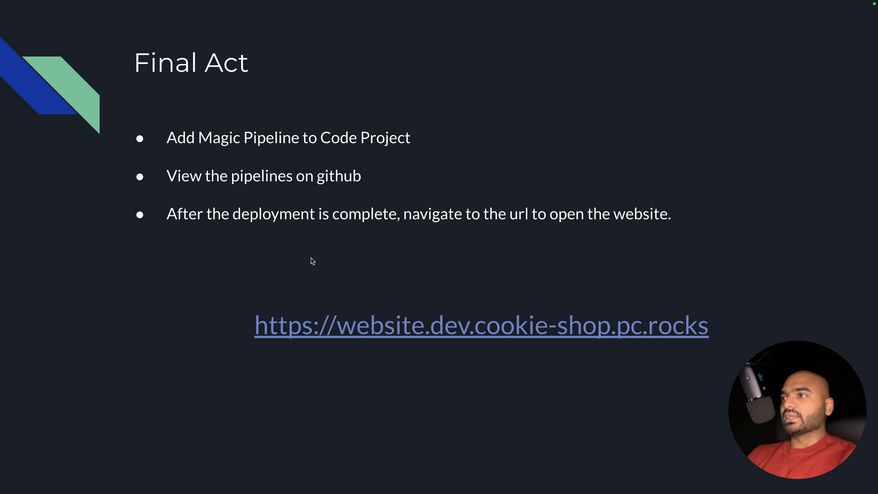
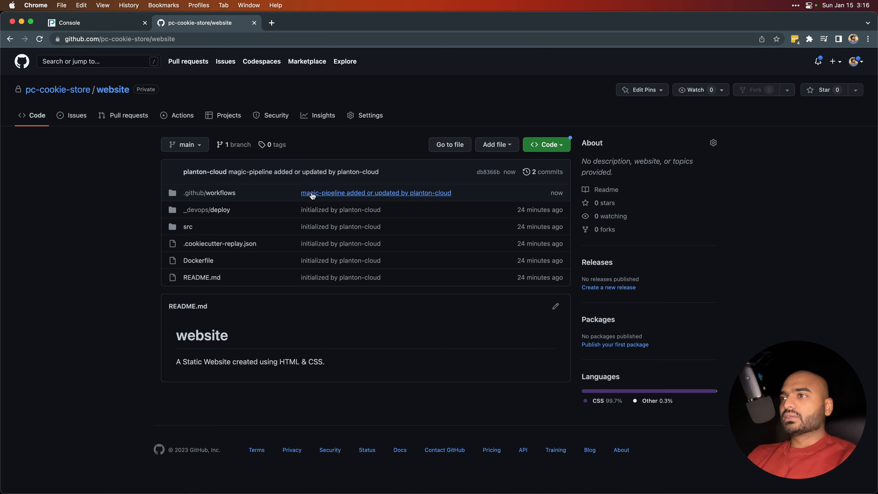
Review the build and deploy workflow files added in the website repository's magic-pipeline commit.
click(342, 193)
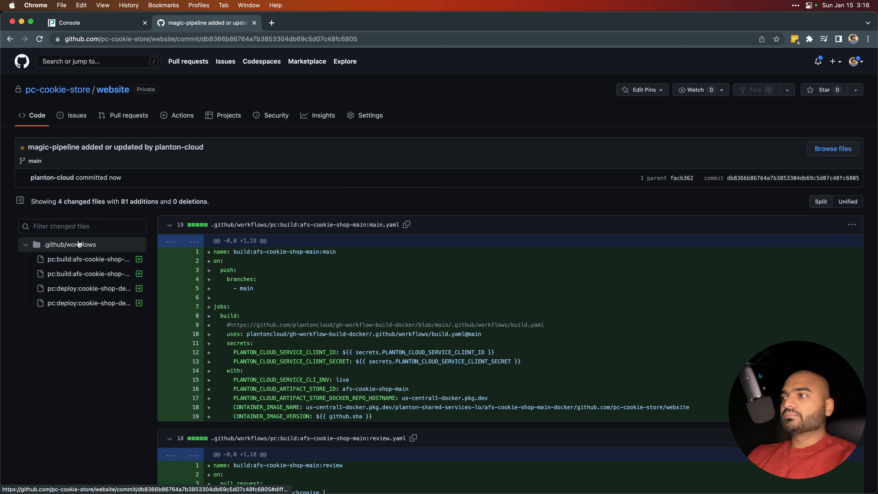
scroll(275, 346, down, 3)
scroll(275, 346, down, 10)
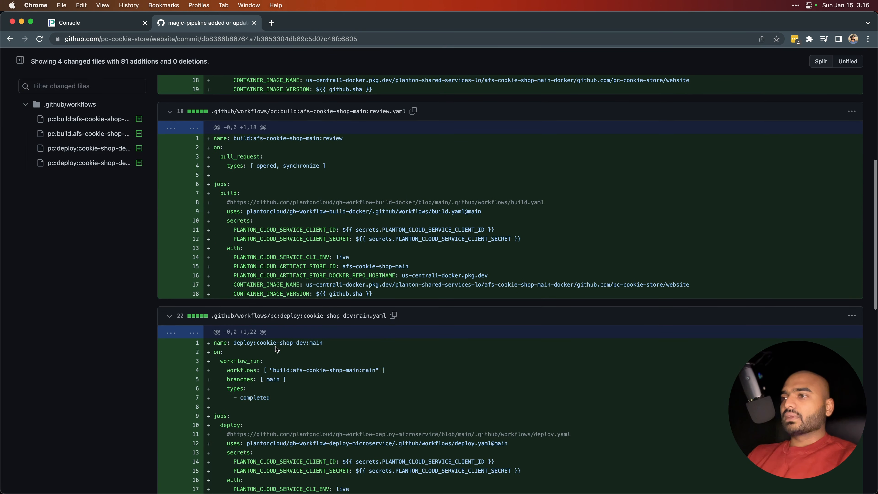
scroll(260, 269, down, 5)
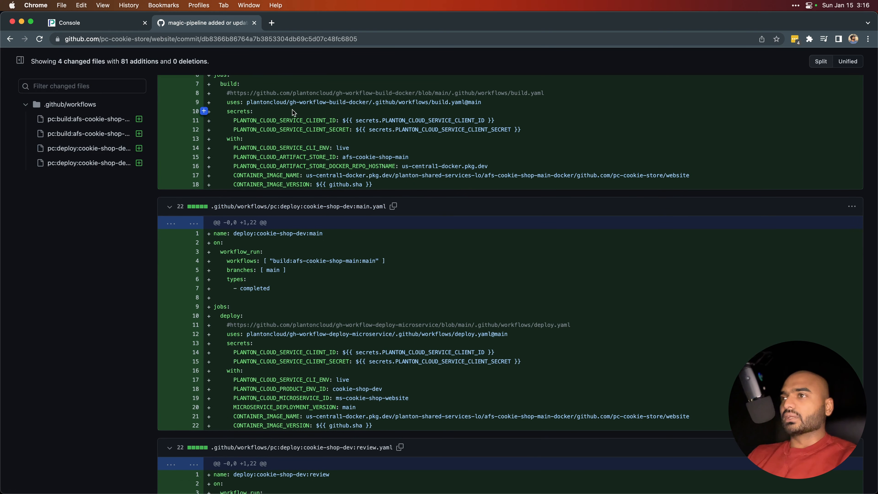
drag(233, 94, 545, 92)
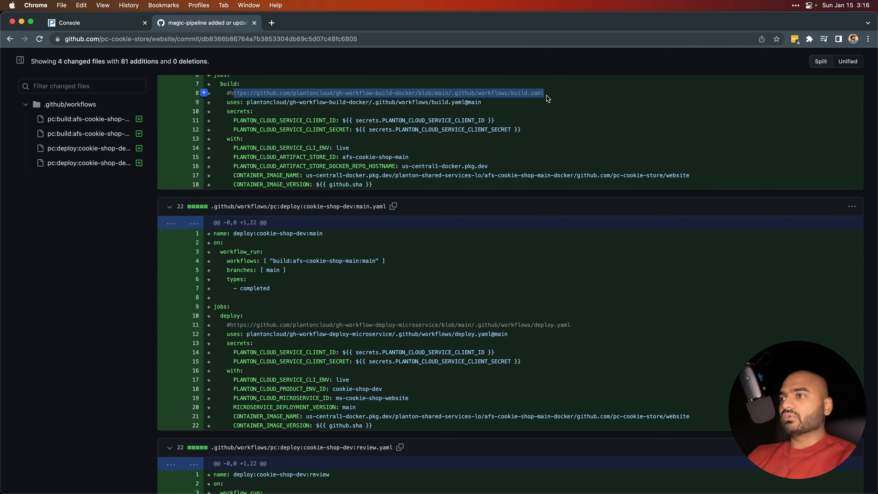
scroll(545, 92, up, 15)
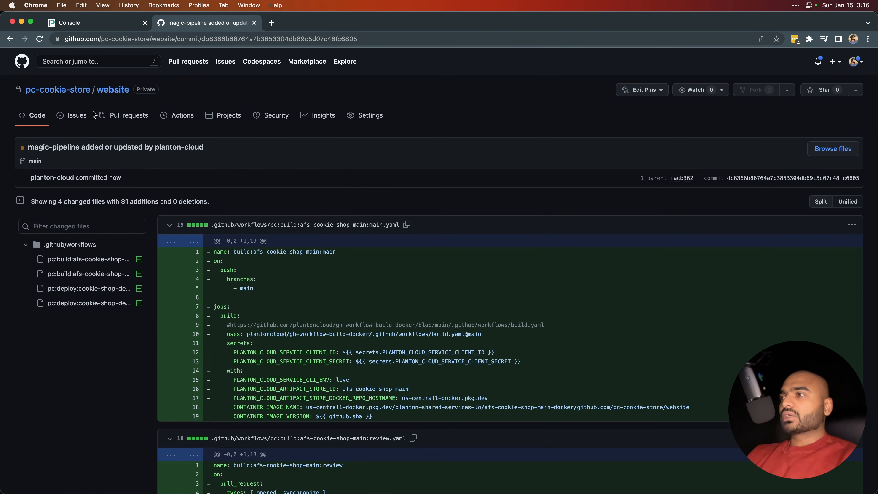
Check the magic-pipeline build run and the list of workflow runs in the website repository's Actions.
click(177, 115)
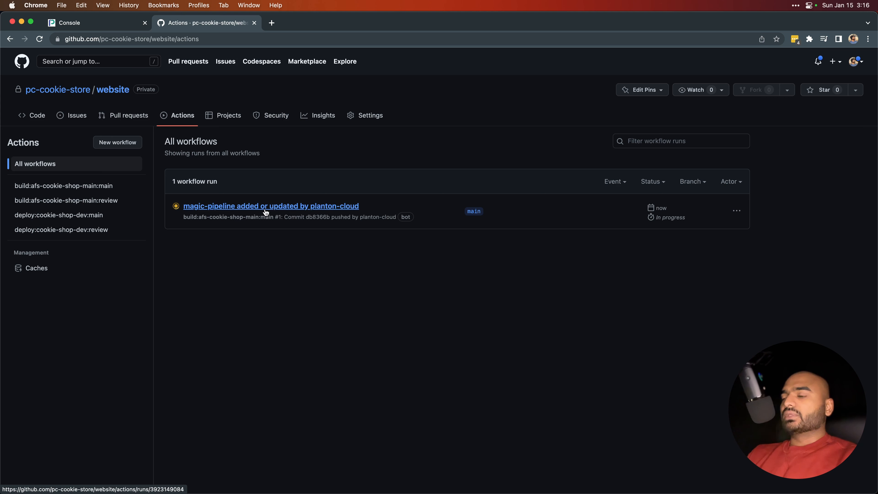
click(265, 207)
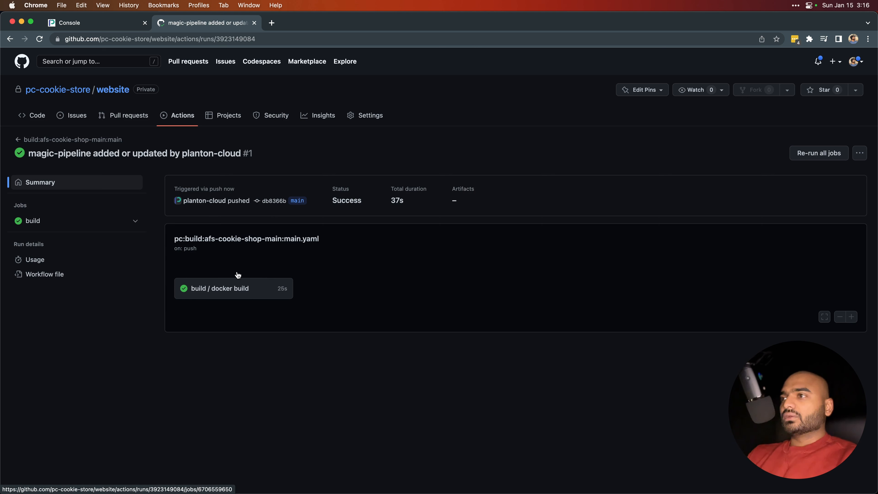
click(184, 119)
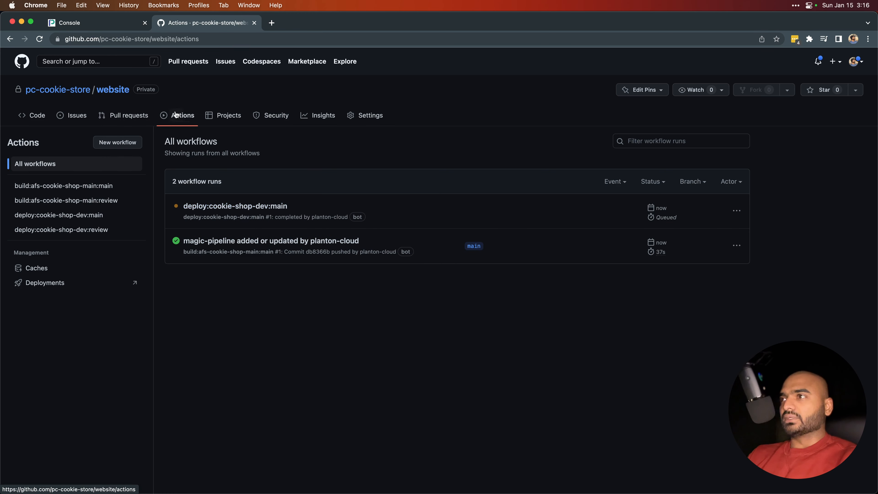
Switch to the Planton Cloud console and examine the Docker images in the afs-cookie-shop-main artifact store.
click(125, 23)
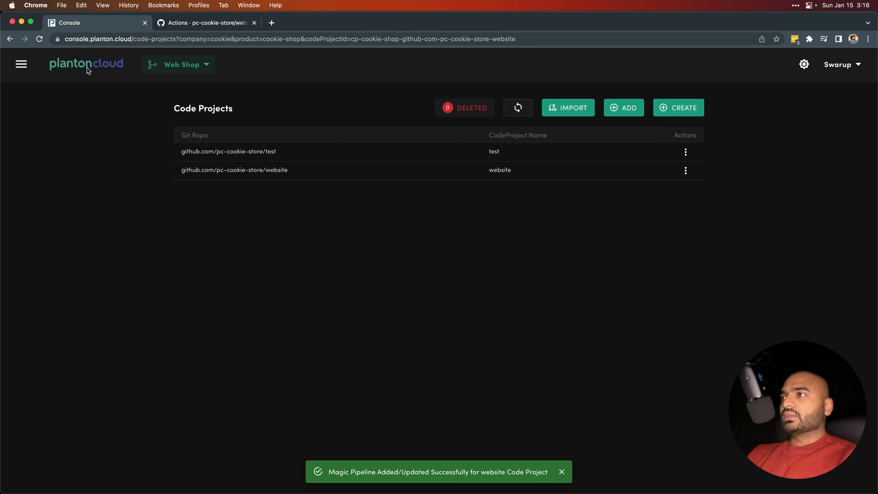
click(74, 66)
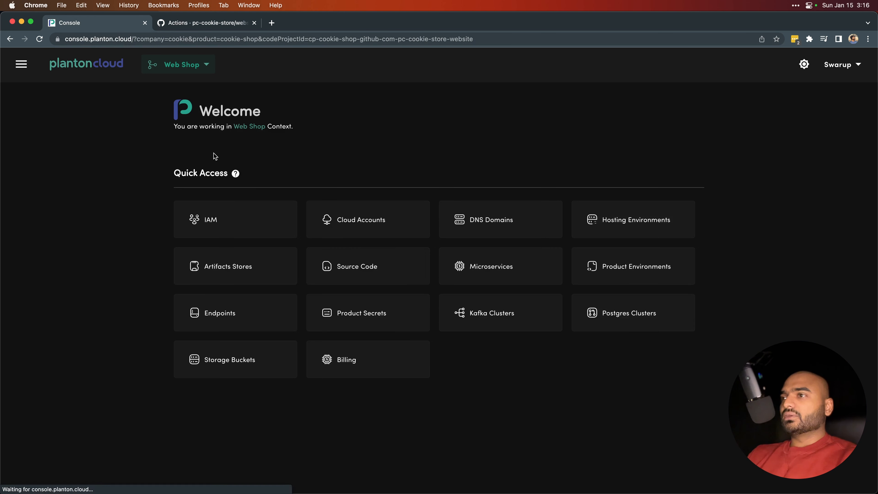
click(238, 271)
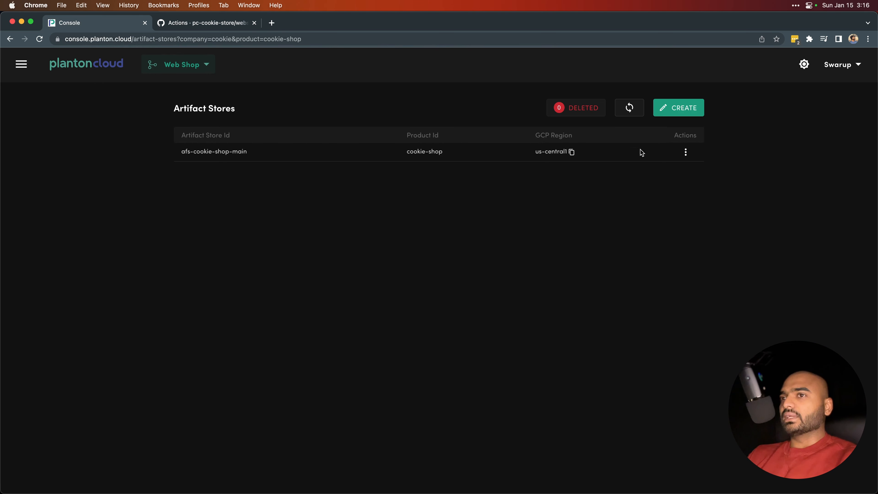
click(685, 152)
click(704, 159)
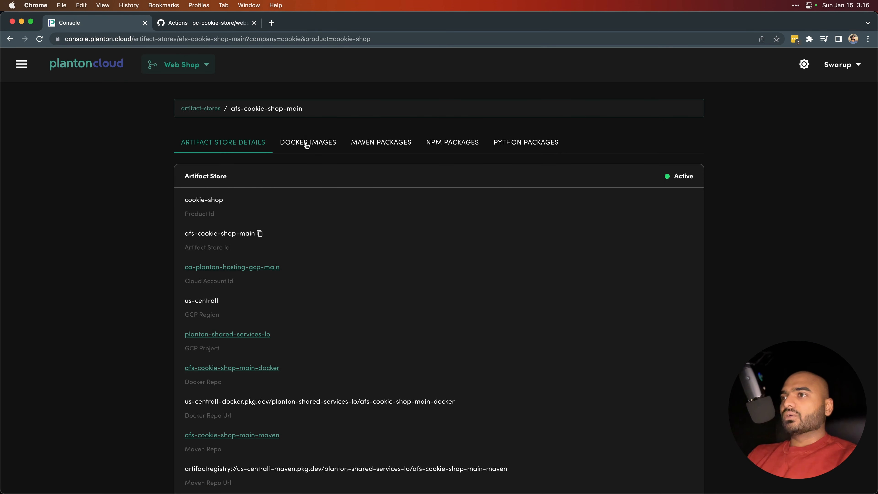
click(306, 145)
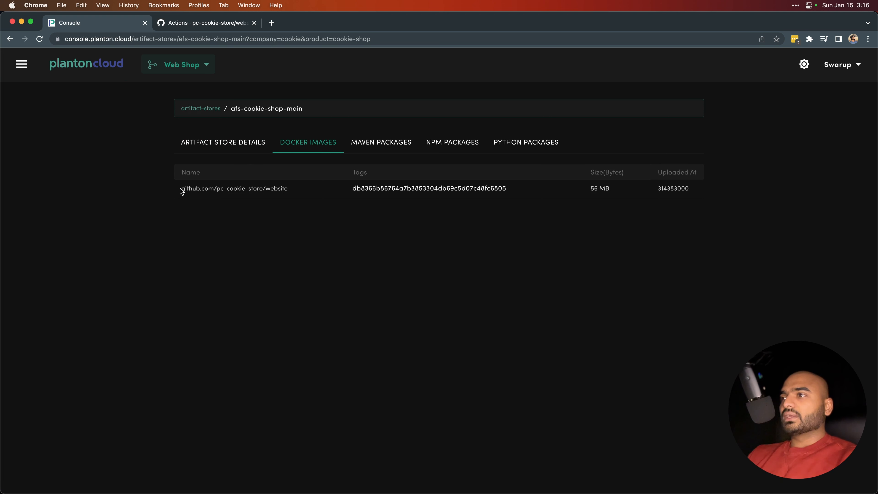
drag(181, 191, 307, 197)
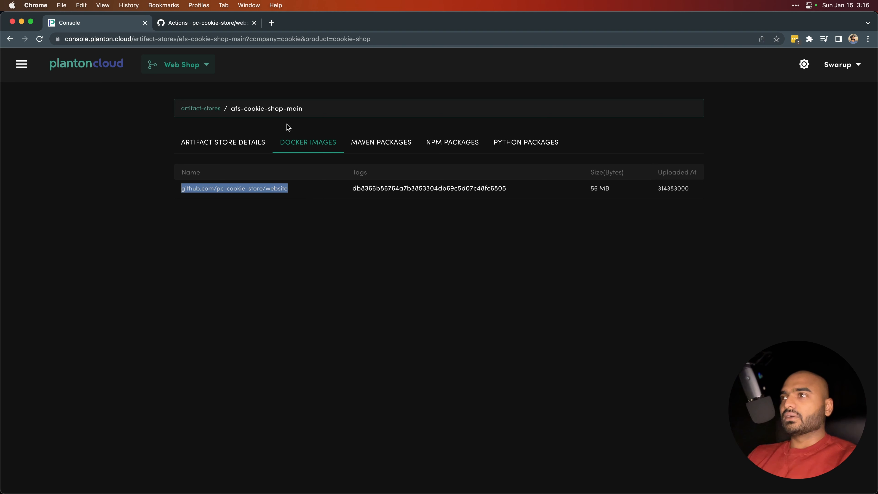
click(305, 201)
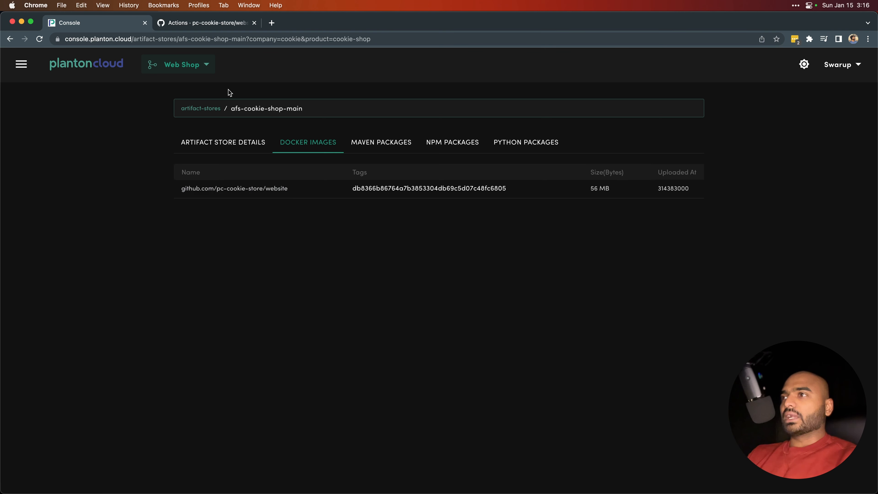
click(195, 29)
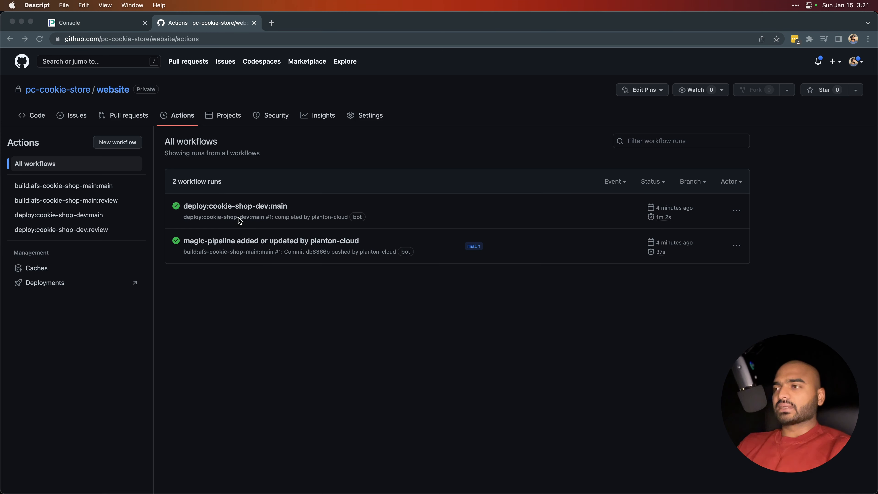
click(285, 279)
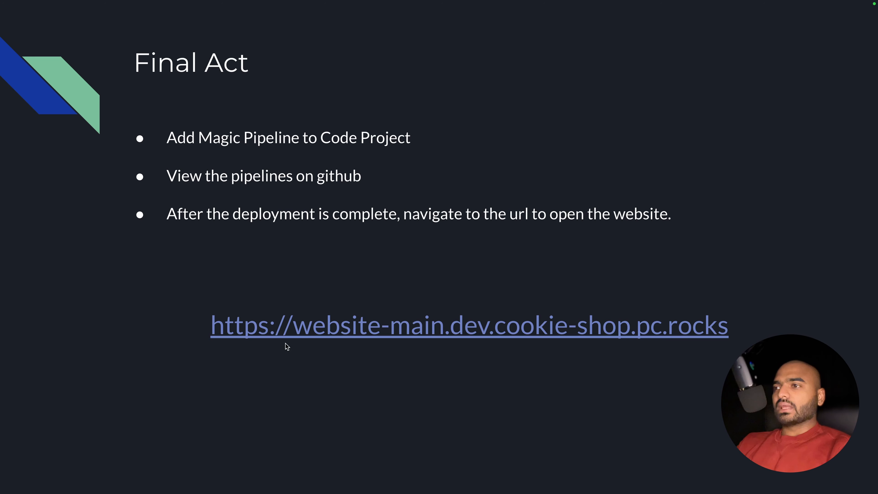
right_click(309, 326)
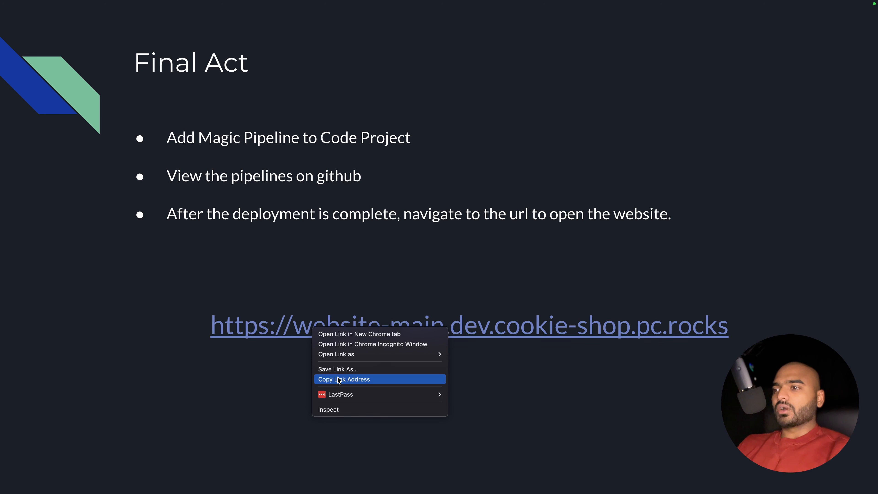
click(337, 378)
key(super+t)
key(super+v)
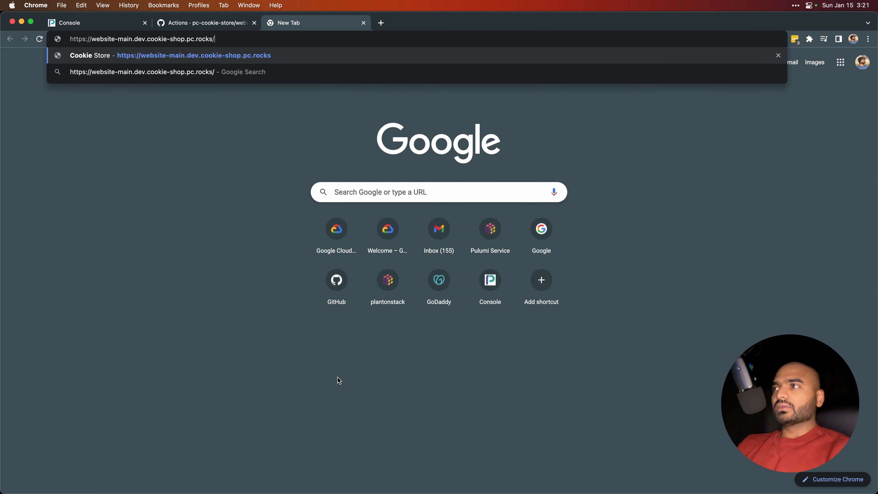
key(Return)
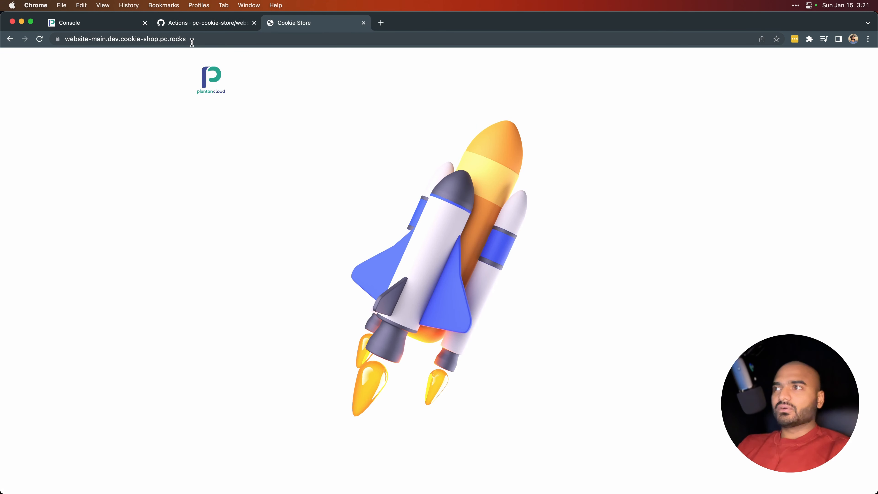
Examine the parts of the deployed website's URL: the website name, main version, dev environment and cookie-shop.pc.rocks domain.
drag(192, 40, 65, 41)
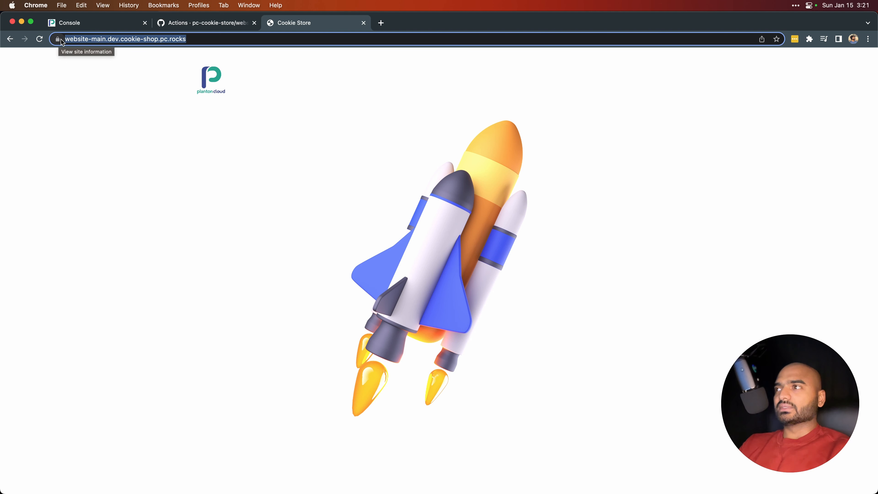
click(77, 38)
click(90, 37)
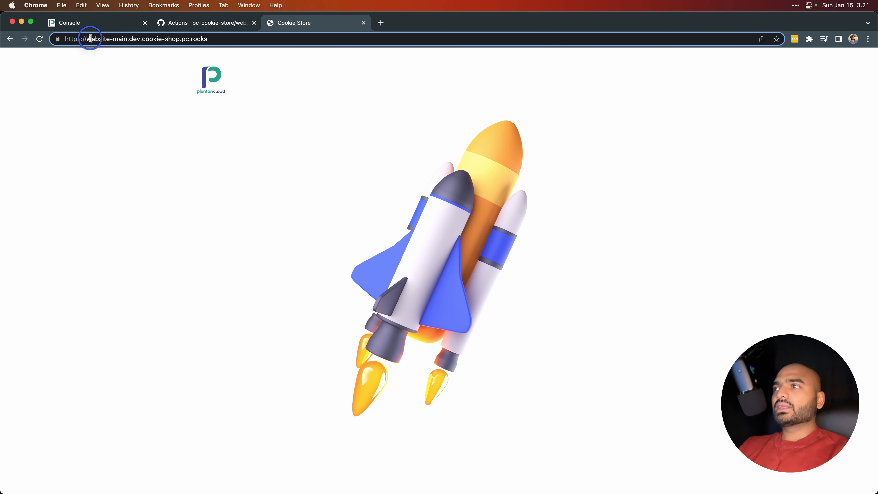
click(88, 37)
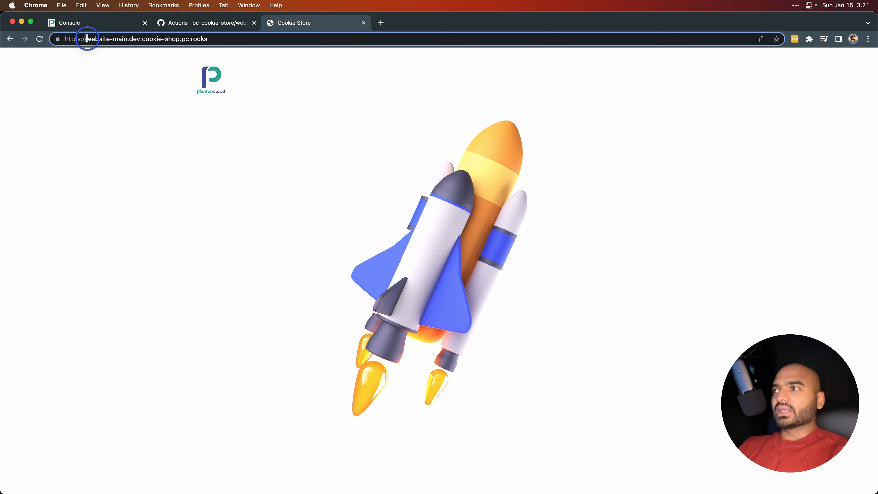
drag(88, 38, 110, 39)
click(110, 39)
double_click(89, 38)
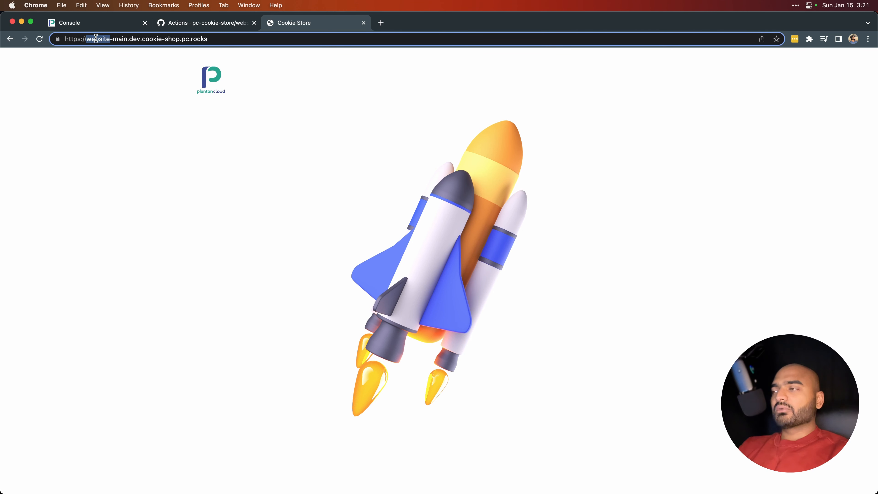
double_click(119, 38)
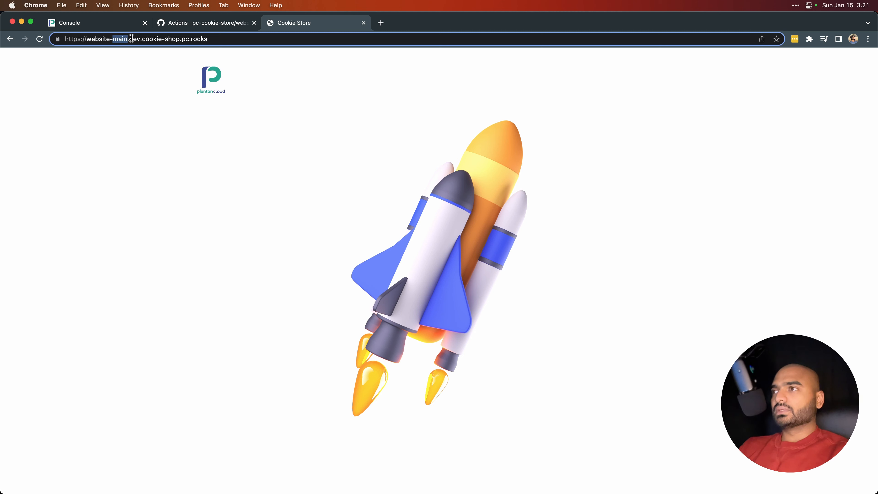
click(132, 38)
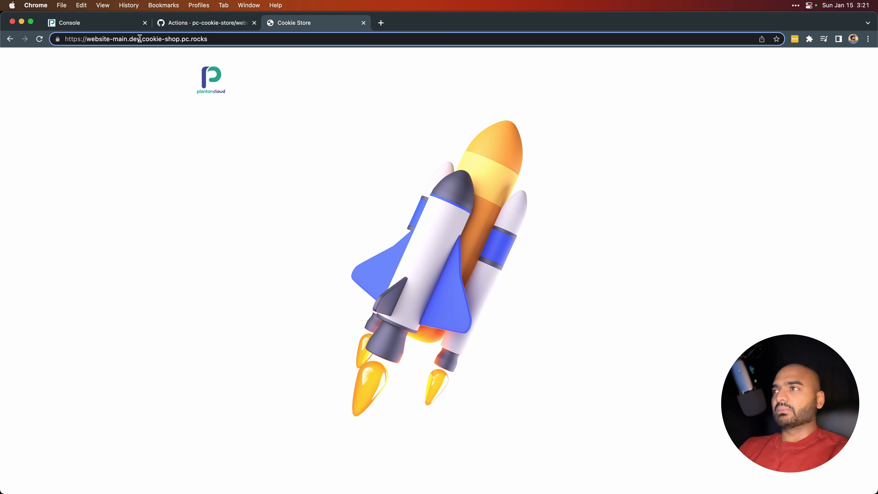
drag(143, 39, 212, 39)
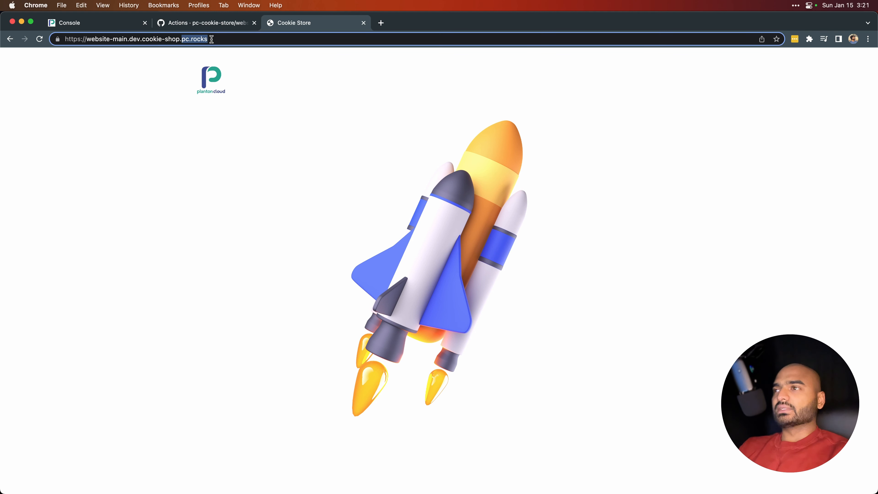
click(212, 39)
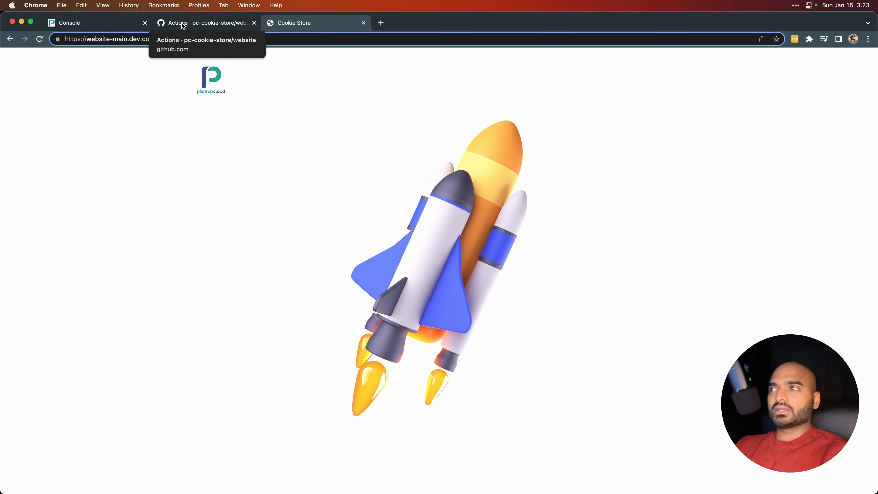
Switch to the Planton Cloud console and examine the workload namespaces of the cookie-shop-dev product environment.
click(110, 23)
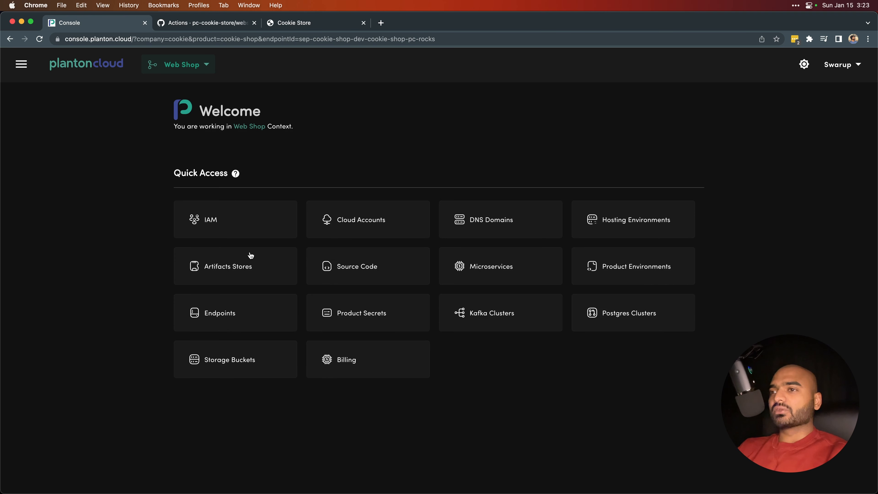
click(613, 270)
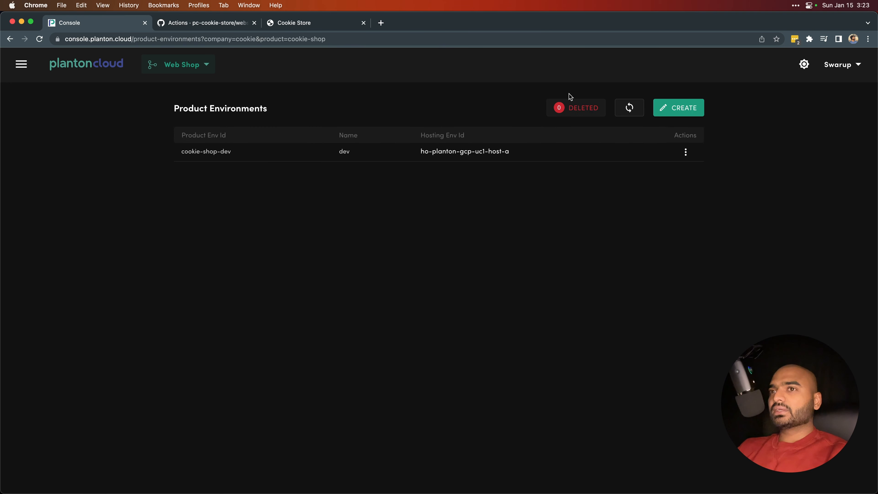
click(683, 151)
click(703, 151)
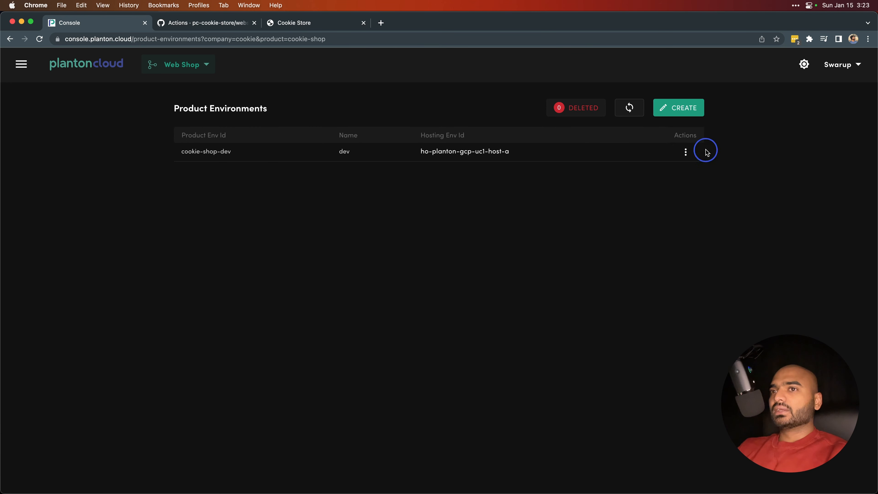
click(318, 143)
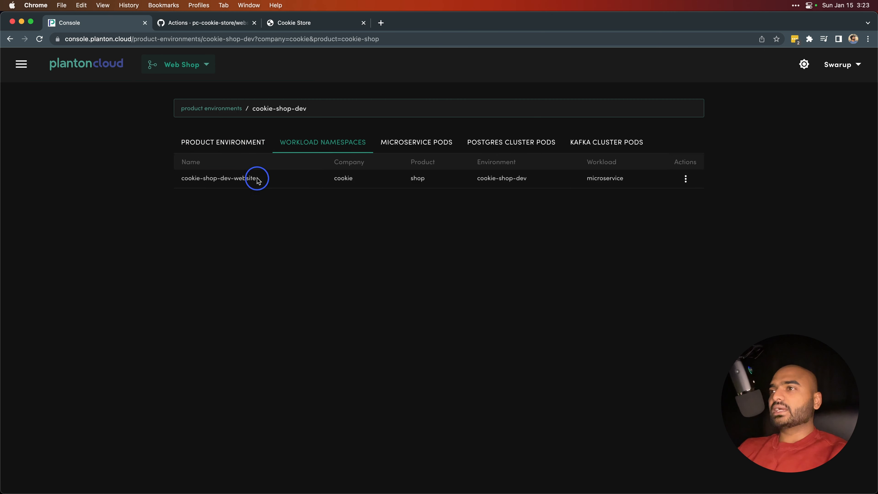
drag(191, 178, 180, 178)
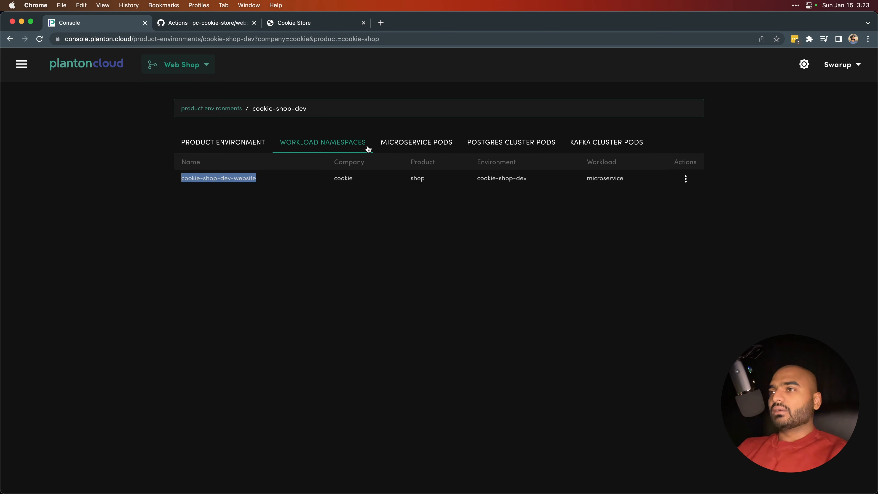
Examine the microservice pods of the cookie-shop-dev environment and return to the console's home page.
click(405, 149)
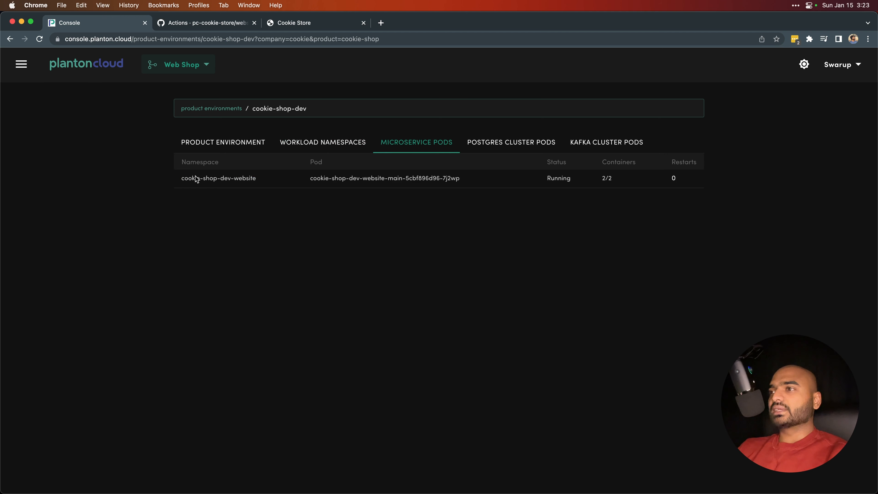
drag(196, 177, 353, 184)
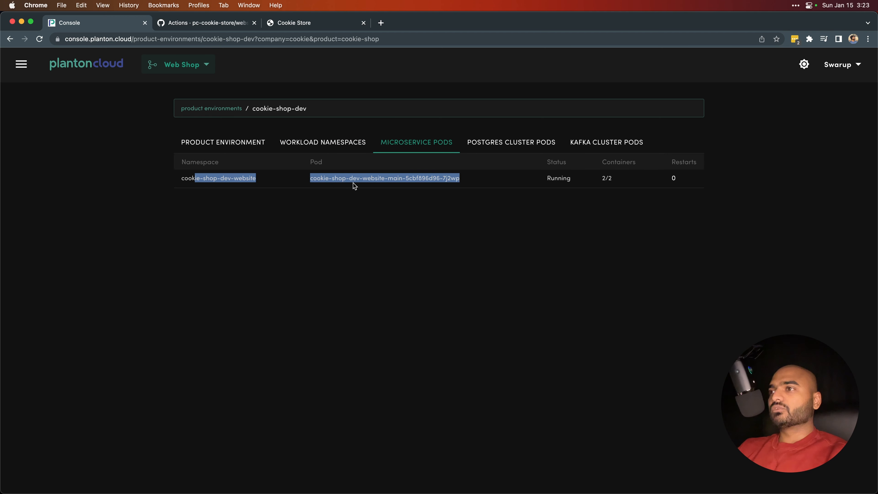
click(100, 71)
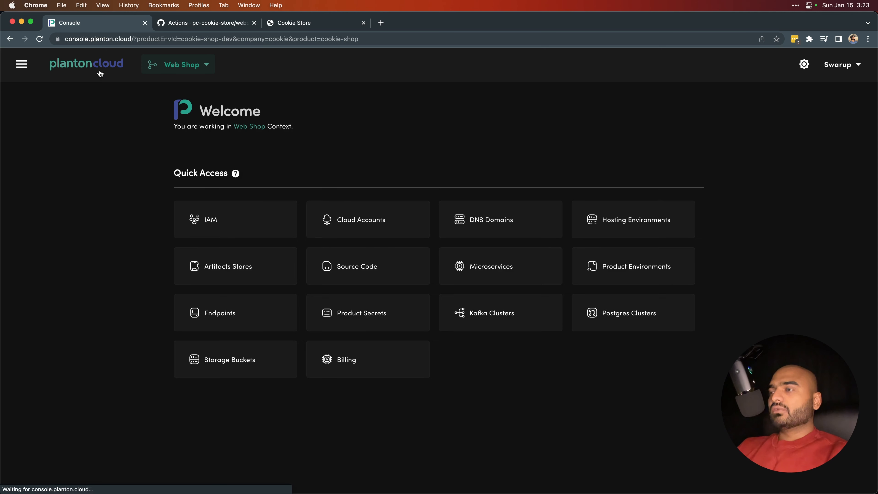
Open the details of the ms-cookie-shop-website microservice and examine its properties down to the deployment product environments.
click(480, 264)
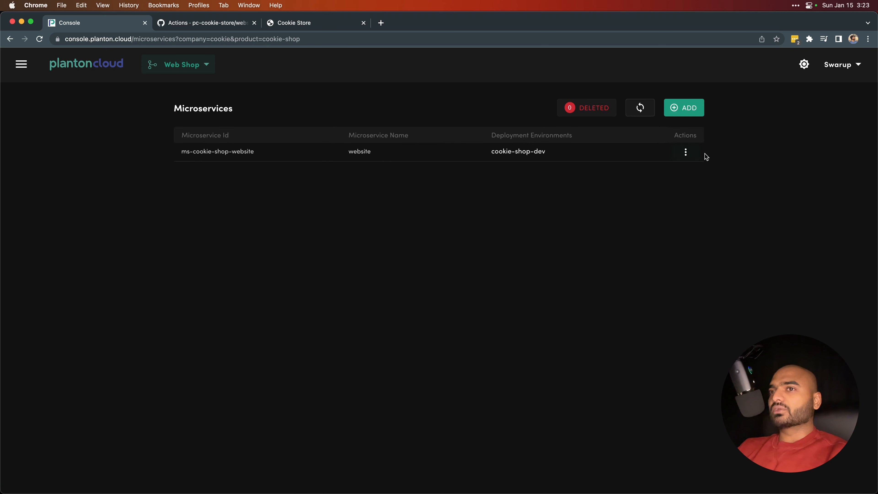
click(685, 152)
click(708, 158)
click(699, 157)
scroll(255, 360, down, 1)
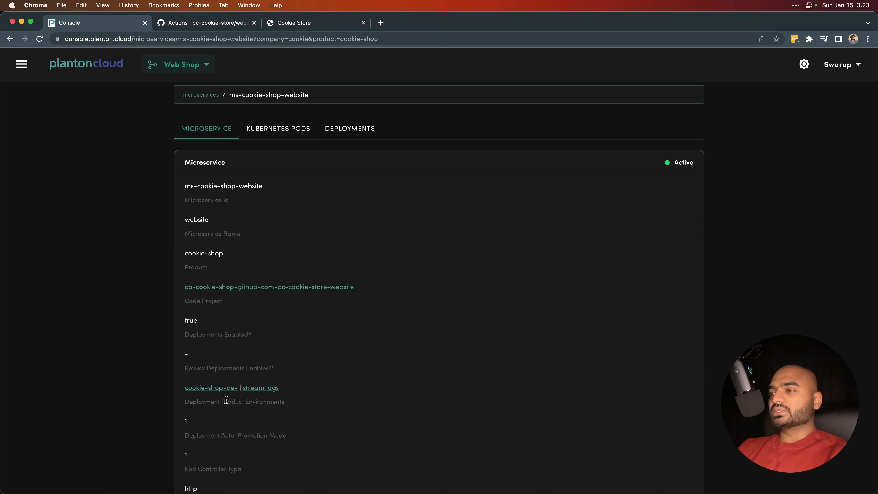
Stream the website microservice's logs for the cookie-shop-dev environment and examine the logged requests.
click(268, 388)
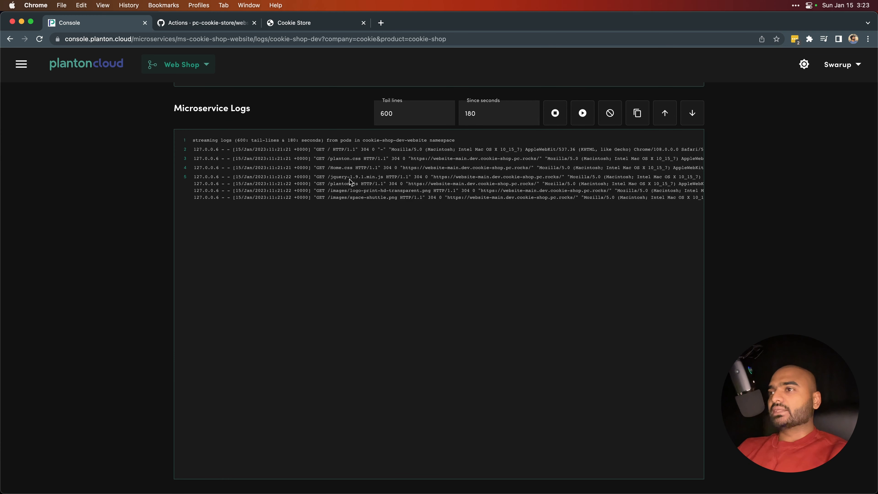
drag(349, 177, 405, 222)
click(346, 166)
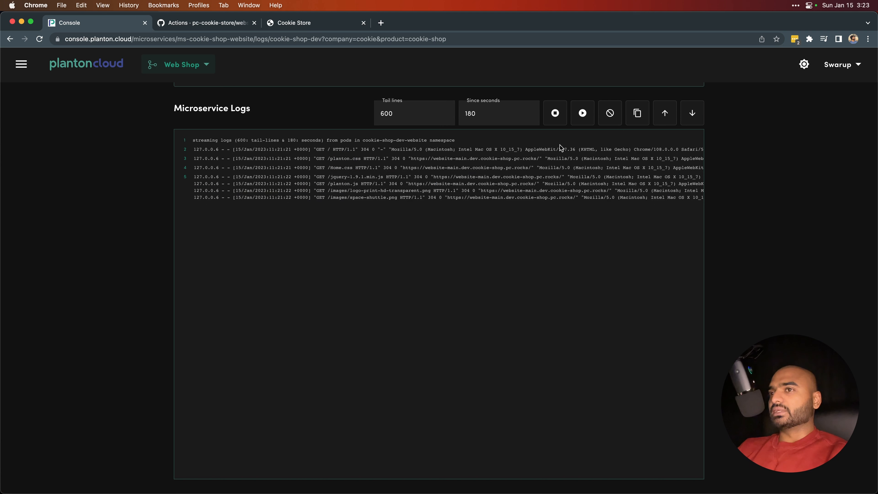
Stop and restart the microservice's log stream, and examine the tail lines and since seconds settings.
click(561, 119)
click(582, 120)
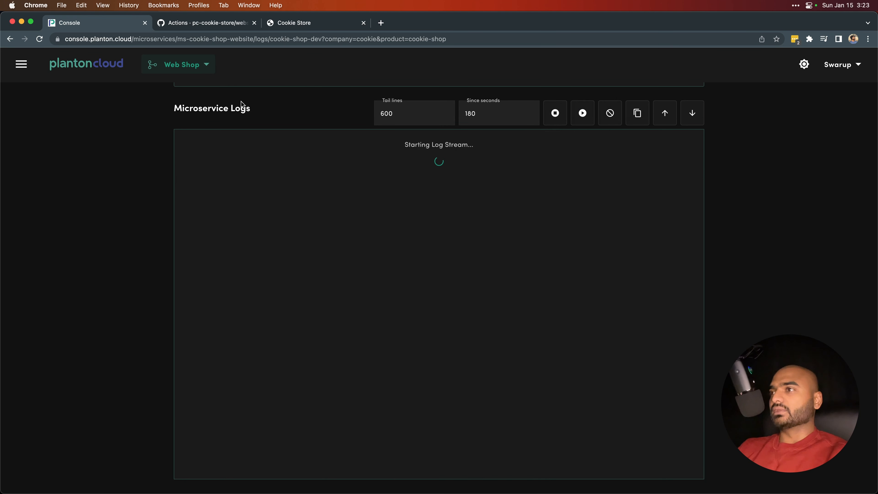
scroll(360, 176, up, 2)
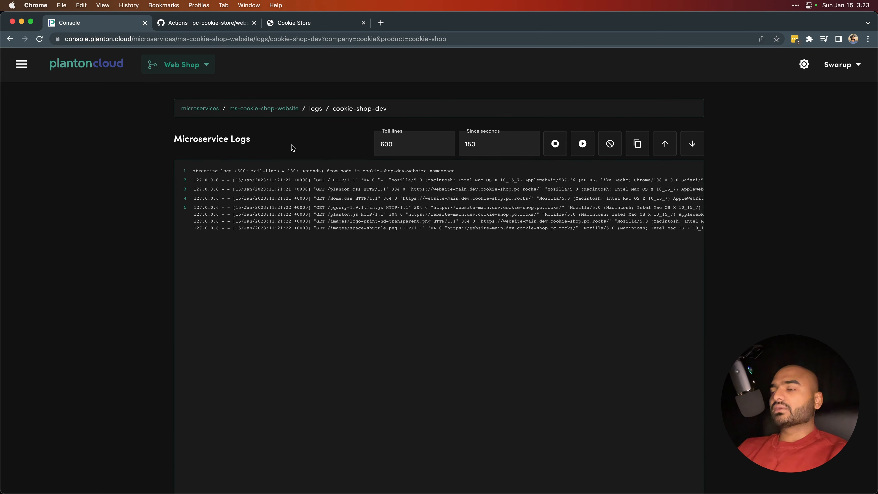
click(494, 144)
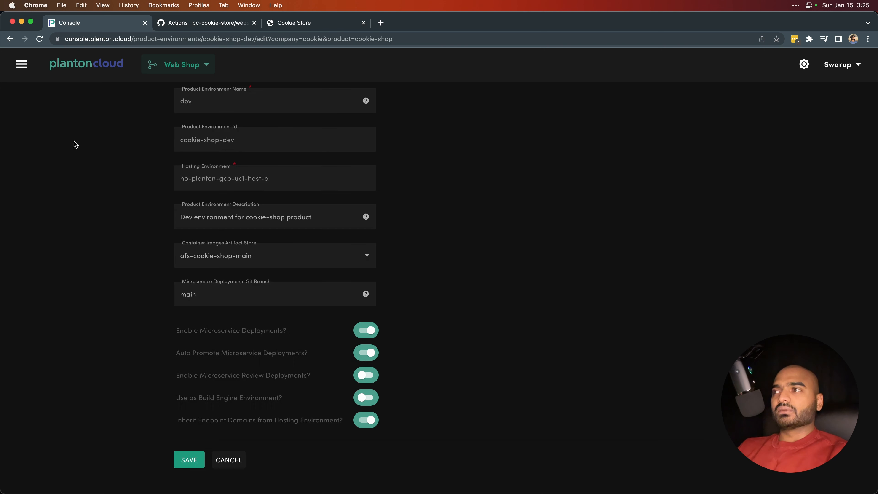
Leave the cookie-shop-dev environment's edit form and open the list of standard endpoints.
click(20, 66)
mouse_move(111, 278)
click(148, 282)
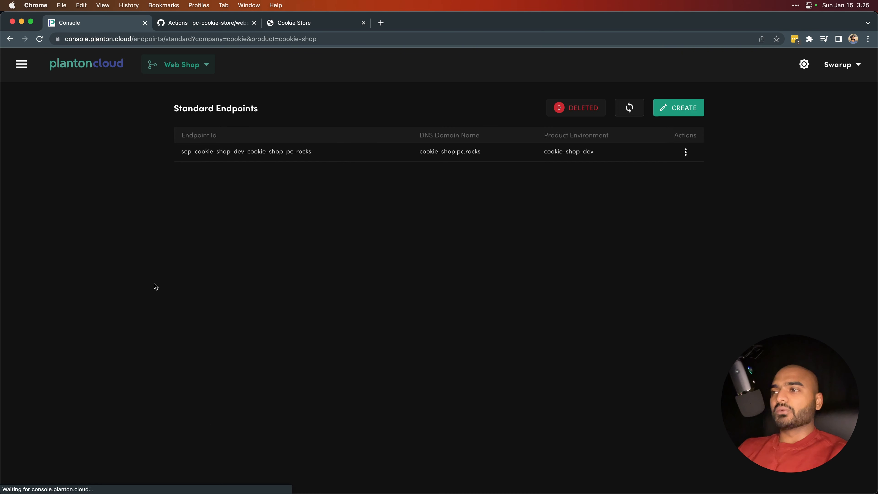